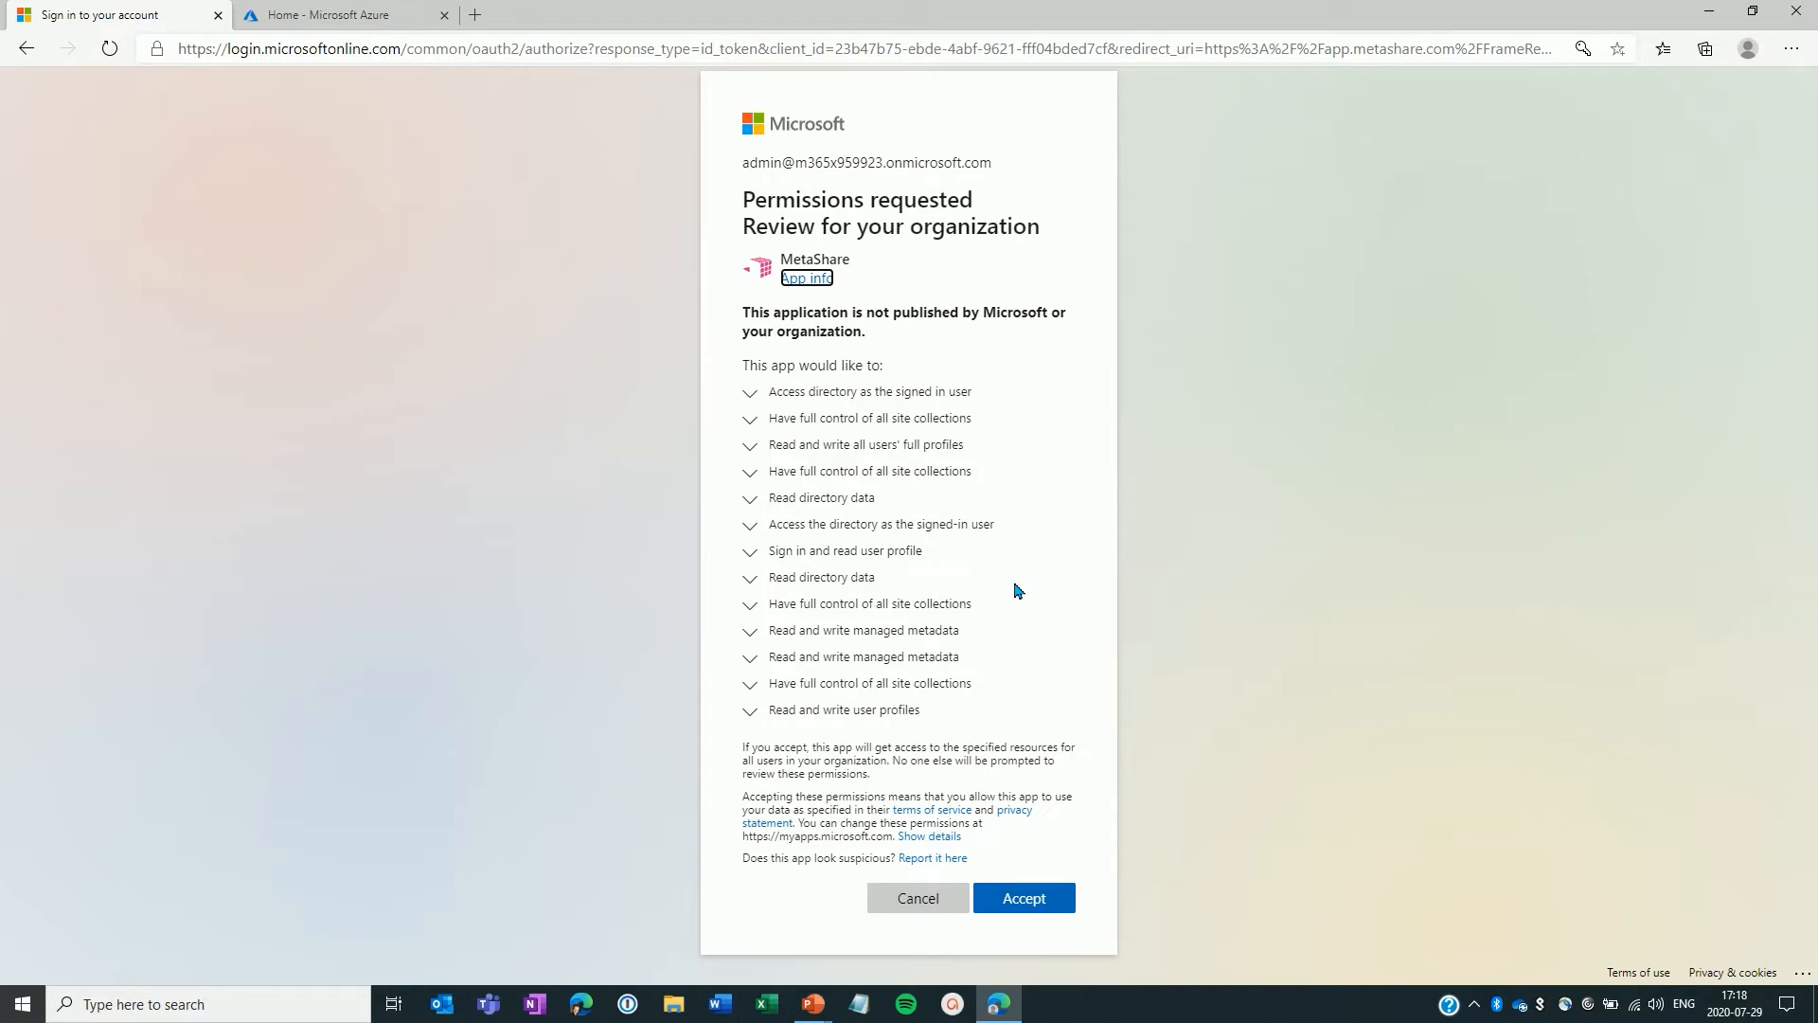
Step: Accept the MetaShare permissions requested for the organization
{"action": "left_click", "coordinate": [1023, 900]}
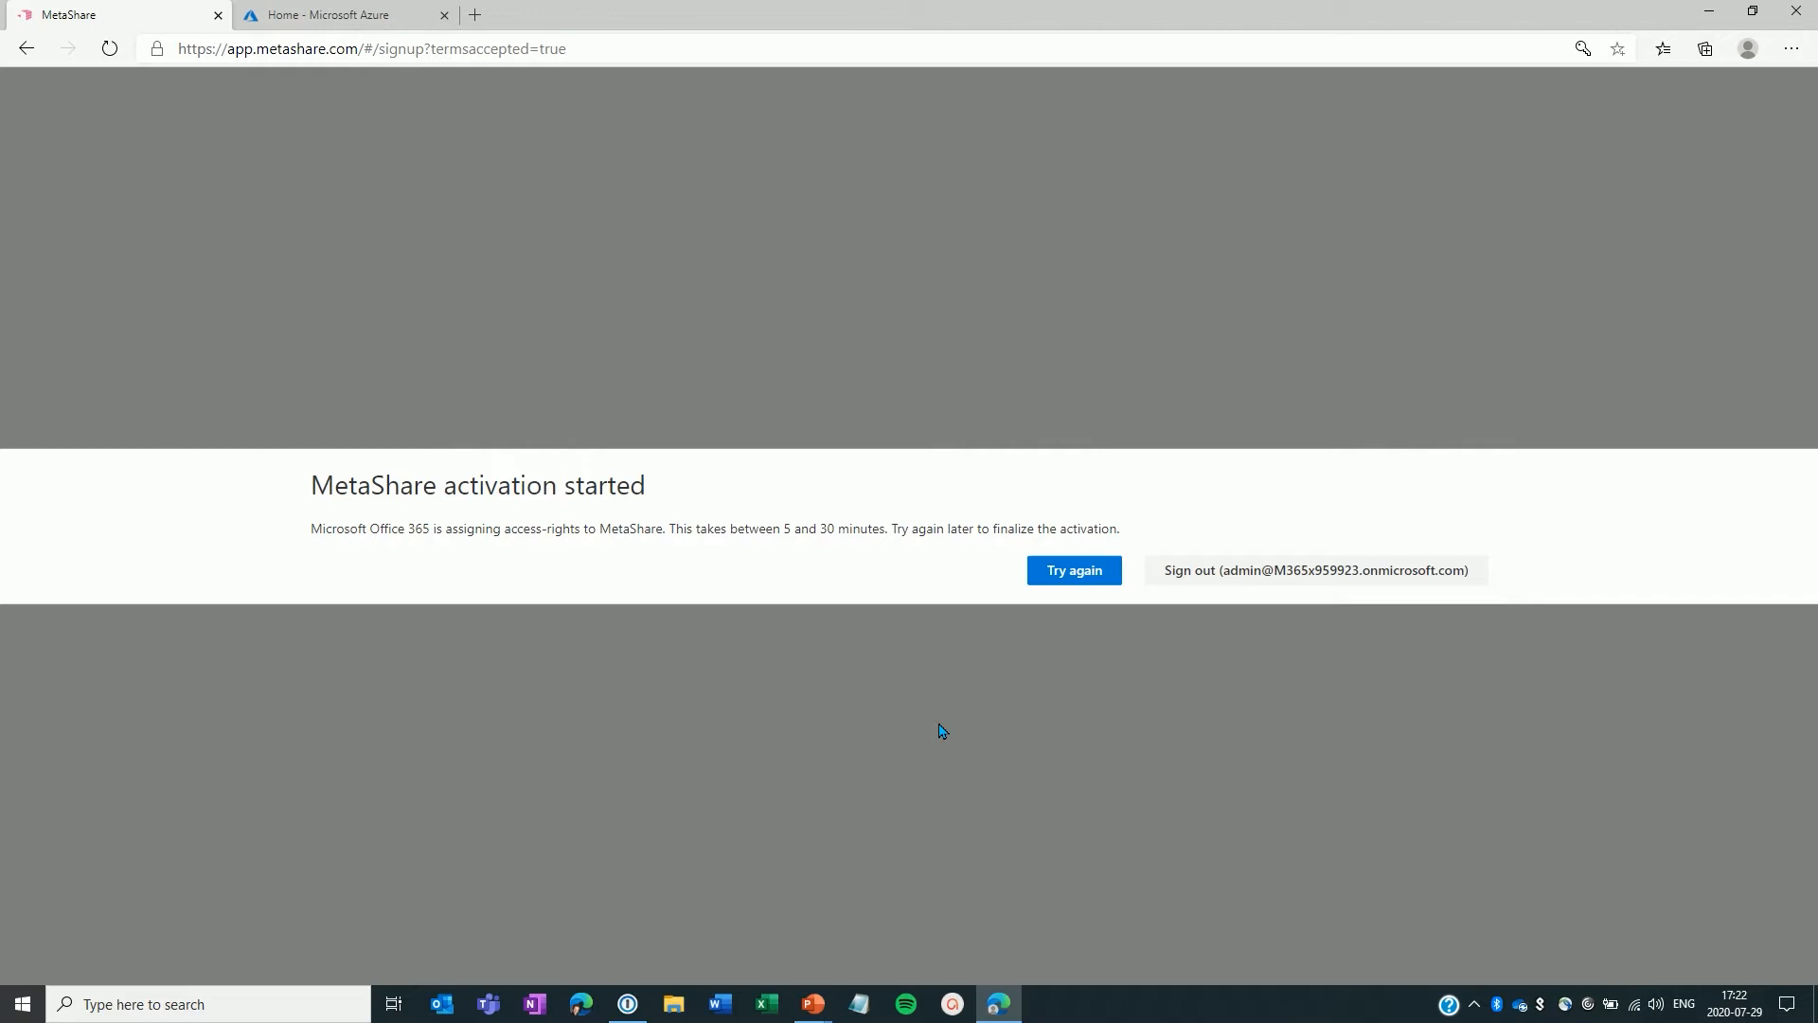
Step: Open the Enterprise applications list in Azure Active Directory to check the MetaShare registration
{"action": "key", "text": "ctrl+Tab"}
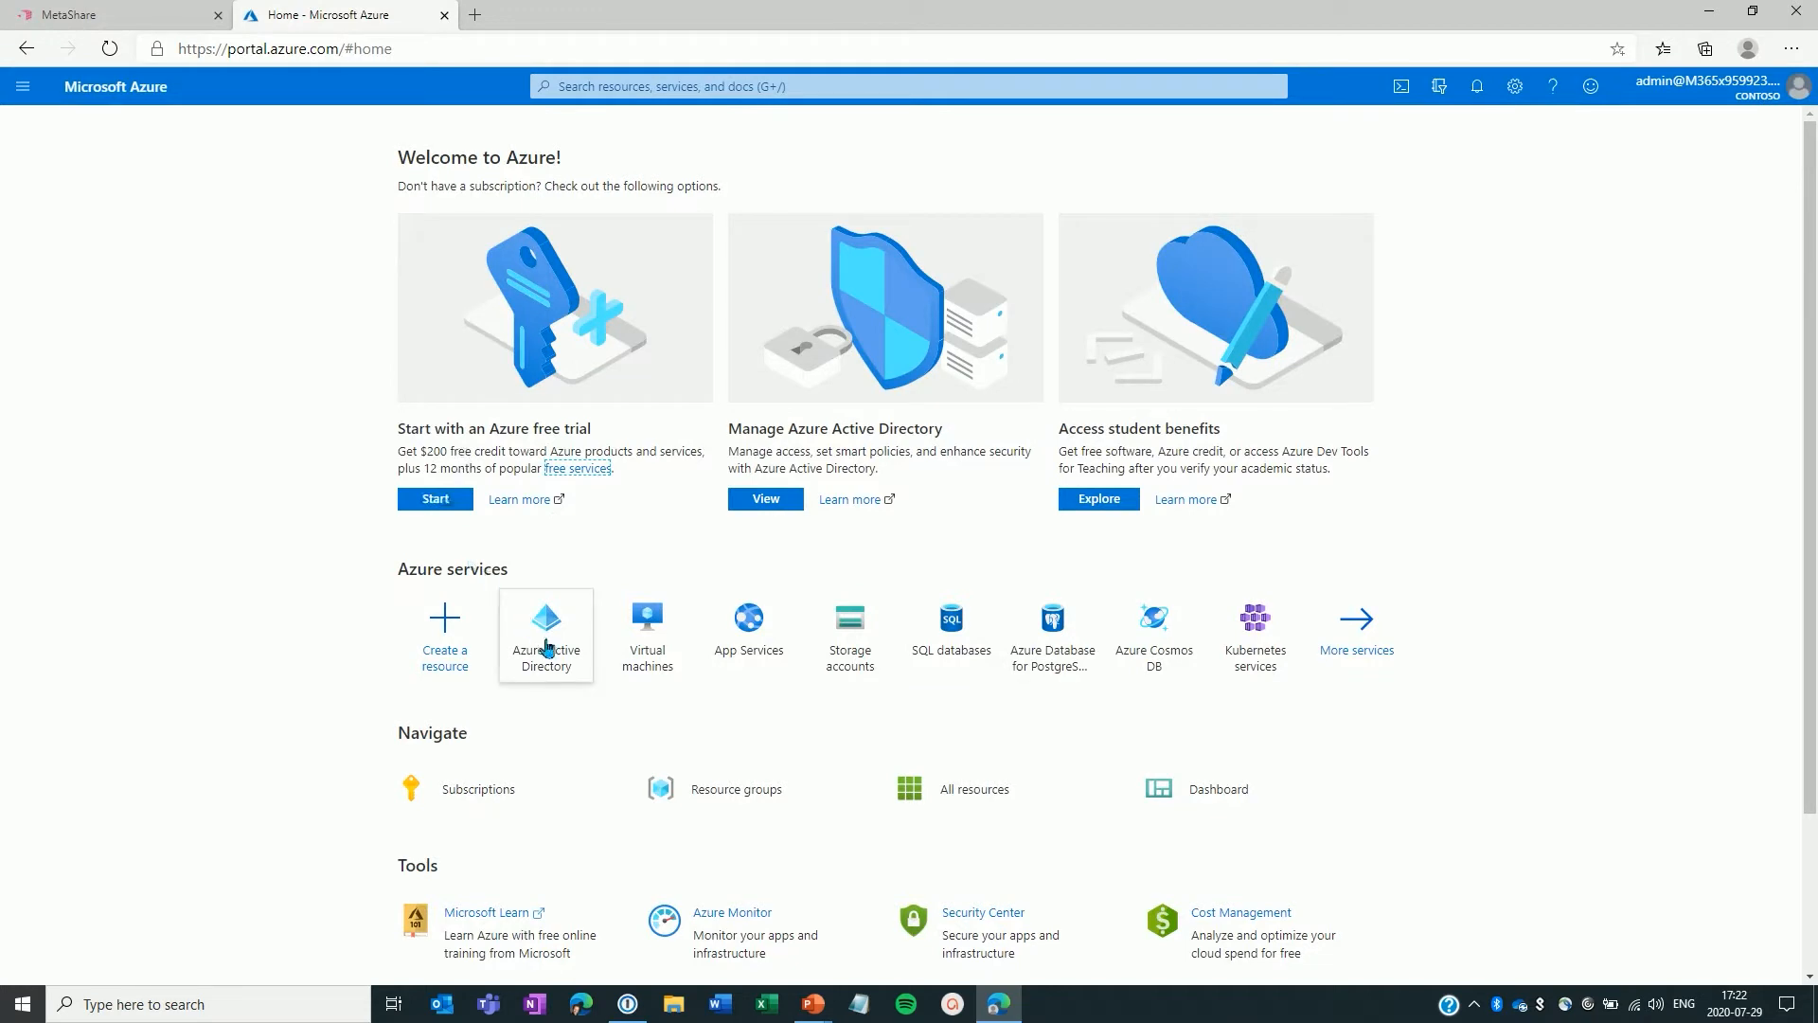
{"action": "mouse_move", "coordinate": [565, 625]}
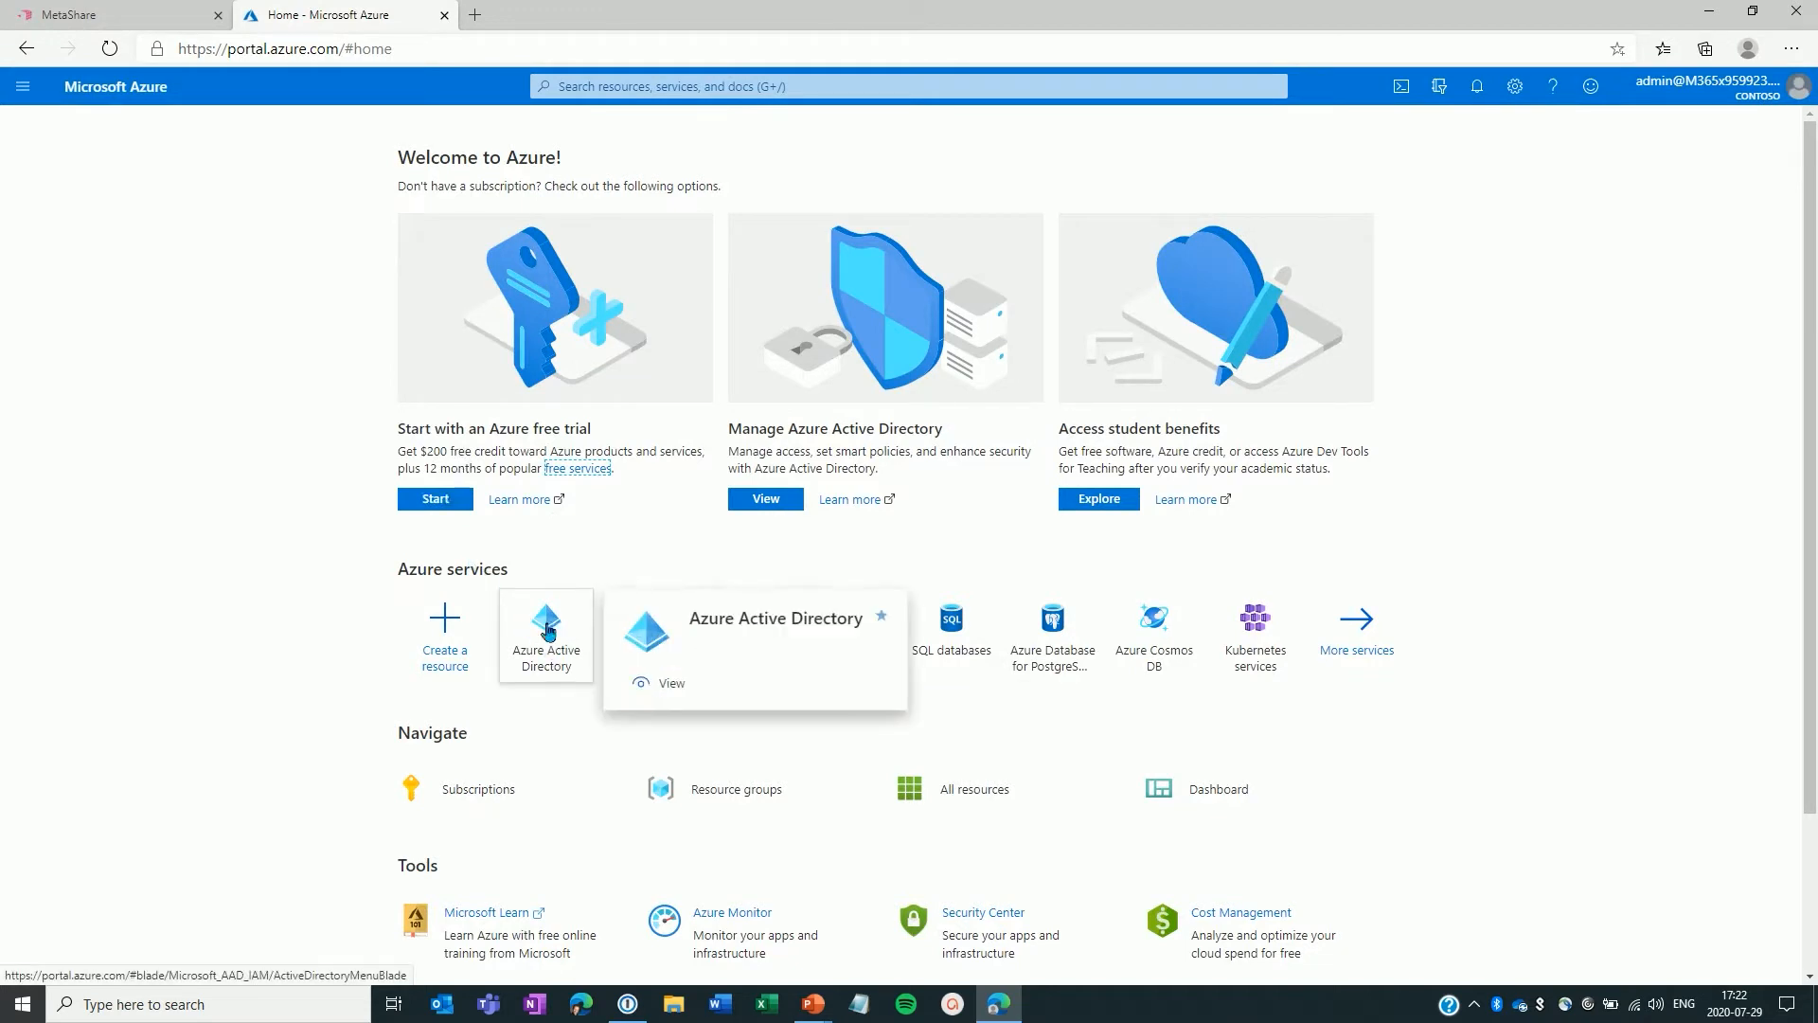
{"action": "left_click", "coordinate": [548, 632]}
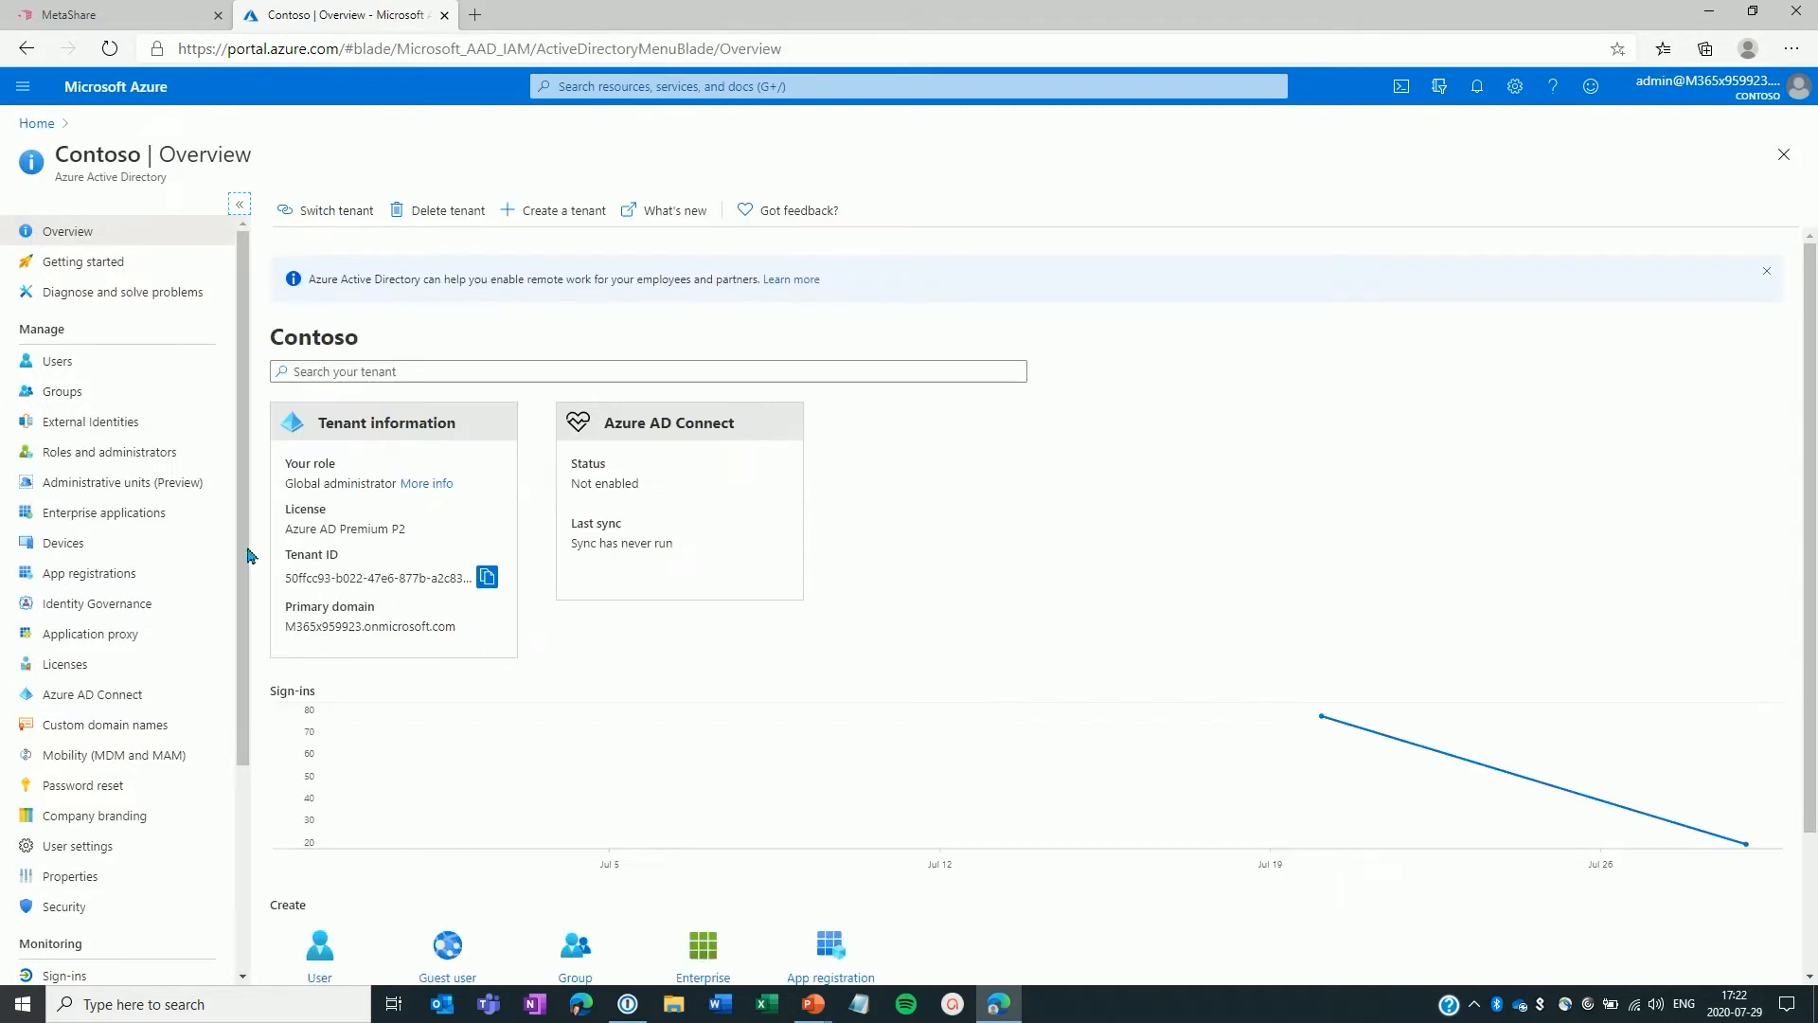
{"action": "left_click", "coordinate": [92, 516]}
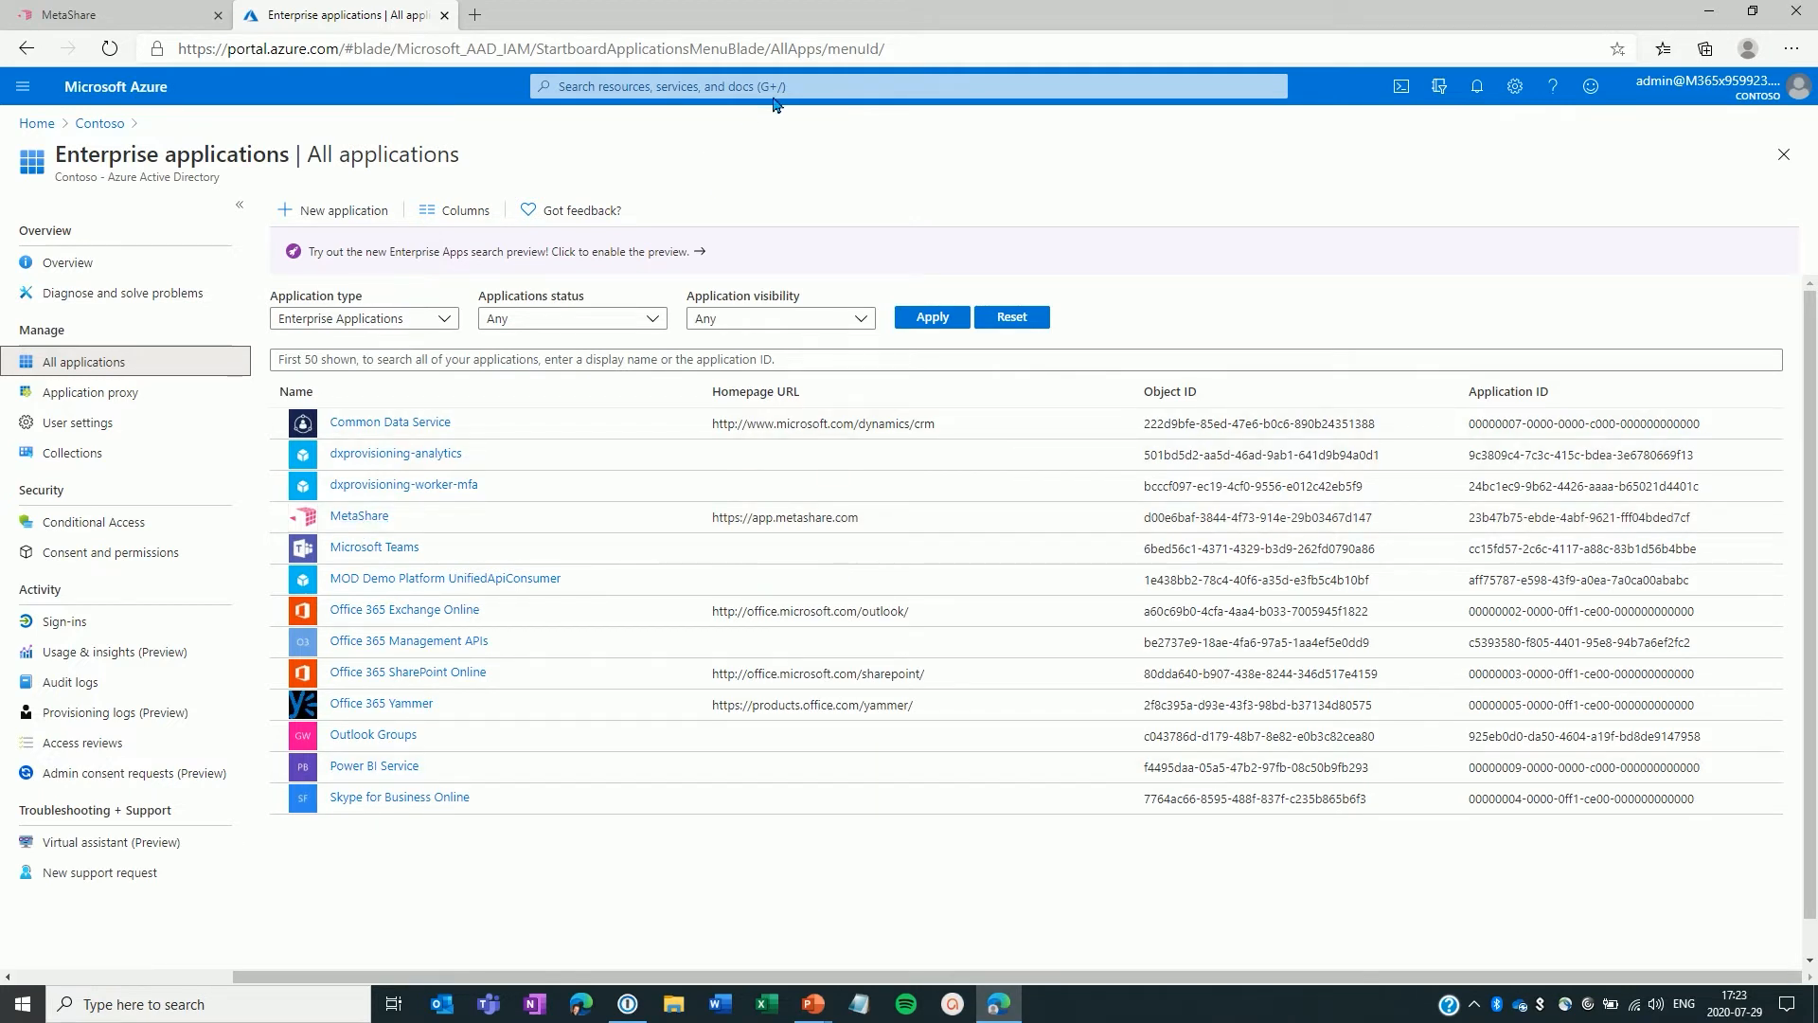
Step: Return to the MetaShare tab and retry finalizing the activation
{"action": "left_click", "coordinate": [134, 8]}
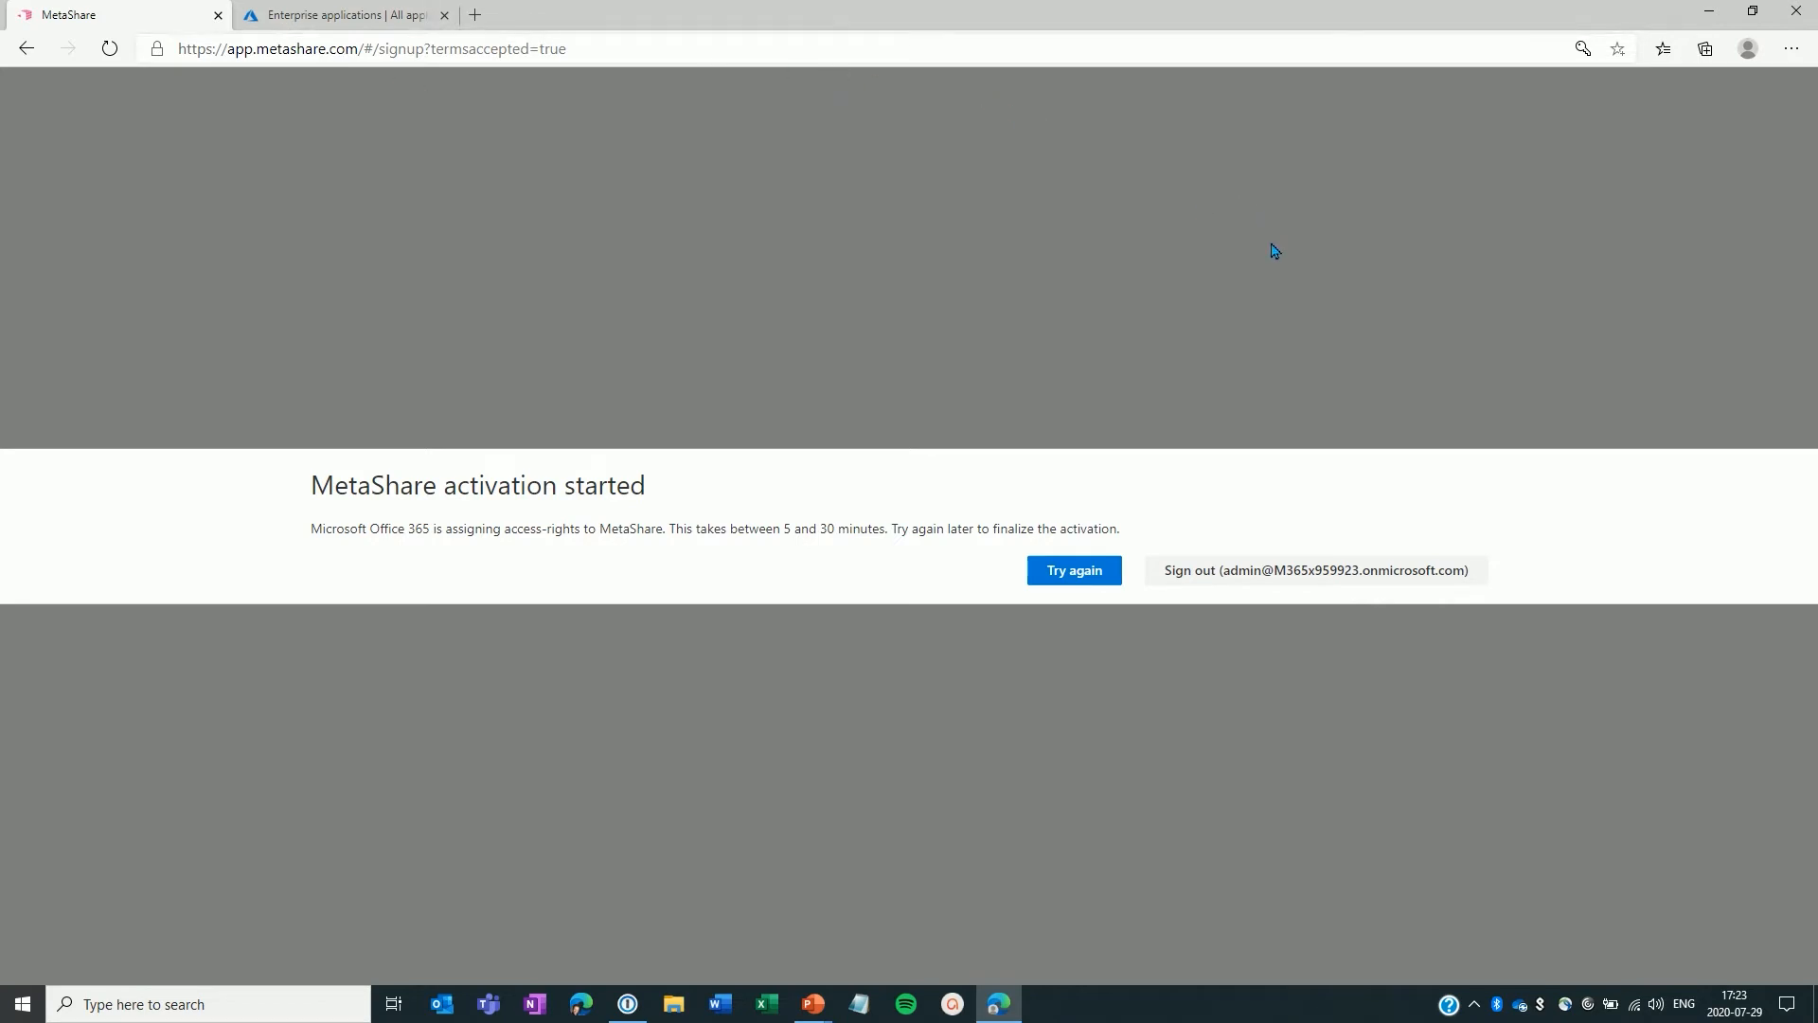
{"action": "left_click", "coordinate": [1077, 571]}
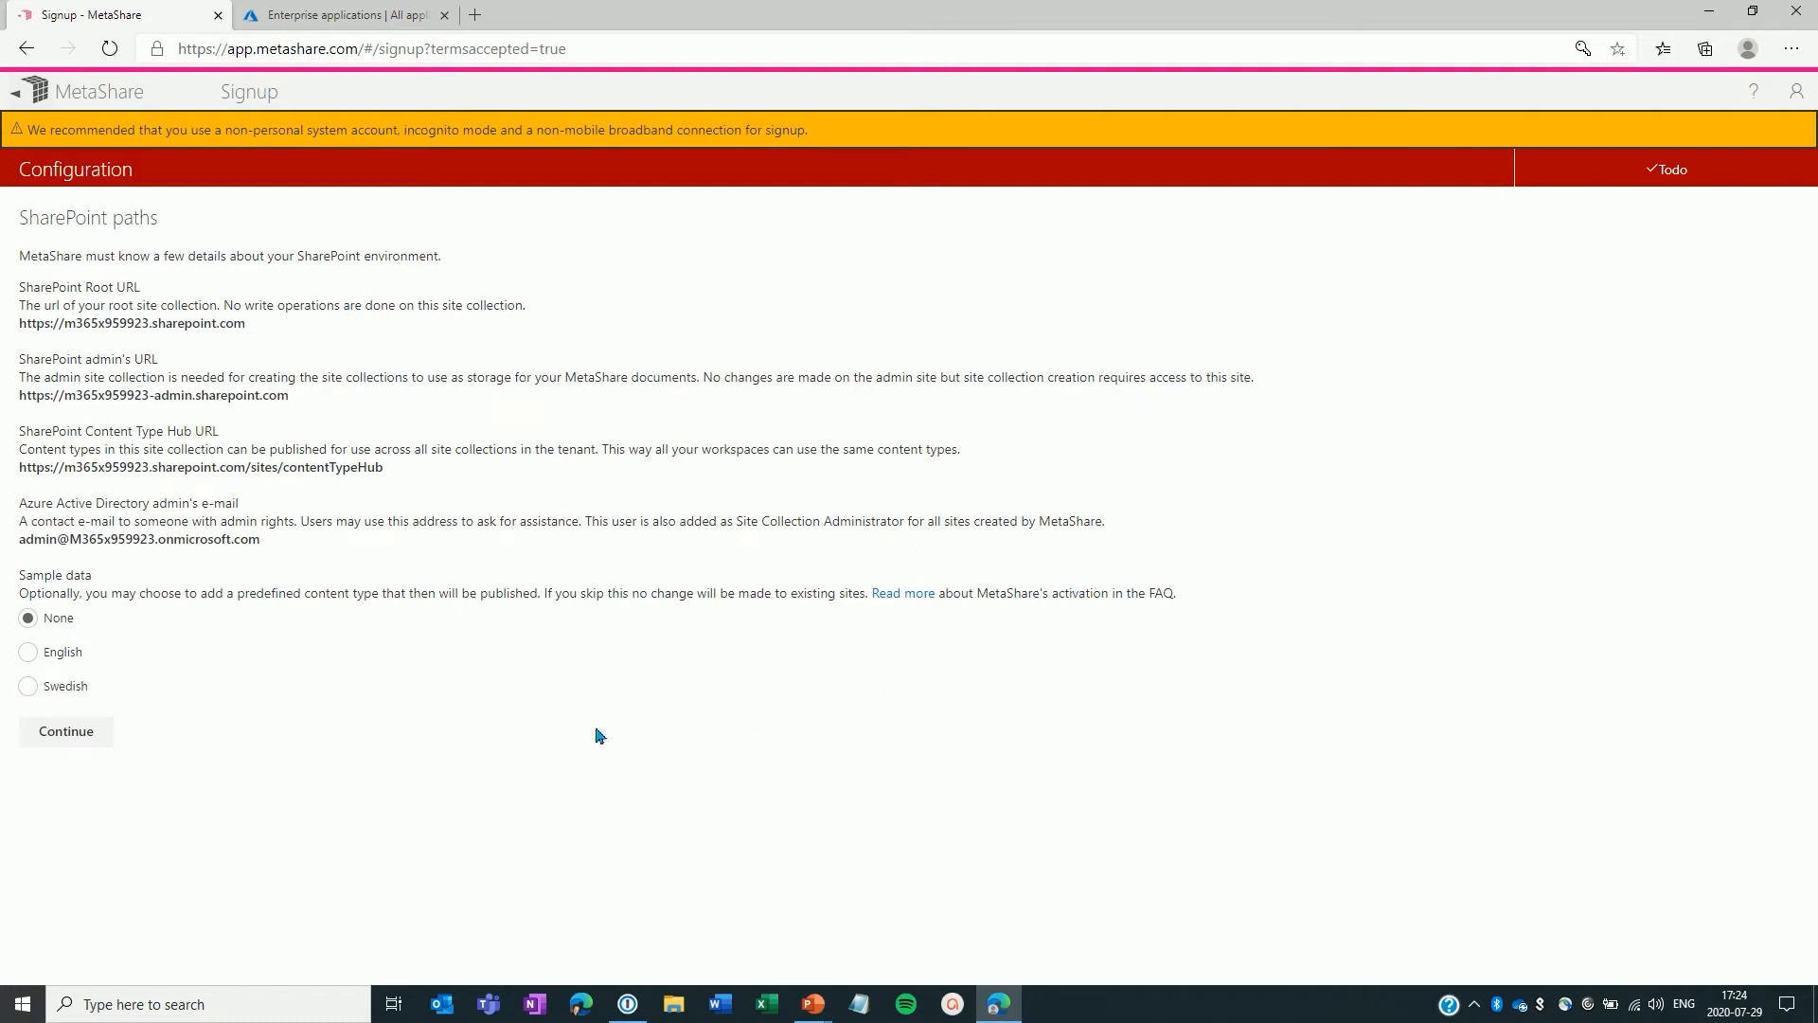
Step: Continue the configuration with no sample data and start the admin consent finalization
{"action": "left_click", "coordinate": [91, 742]}
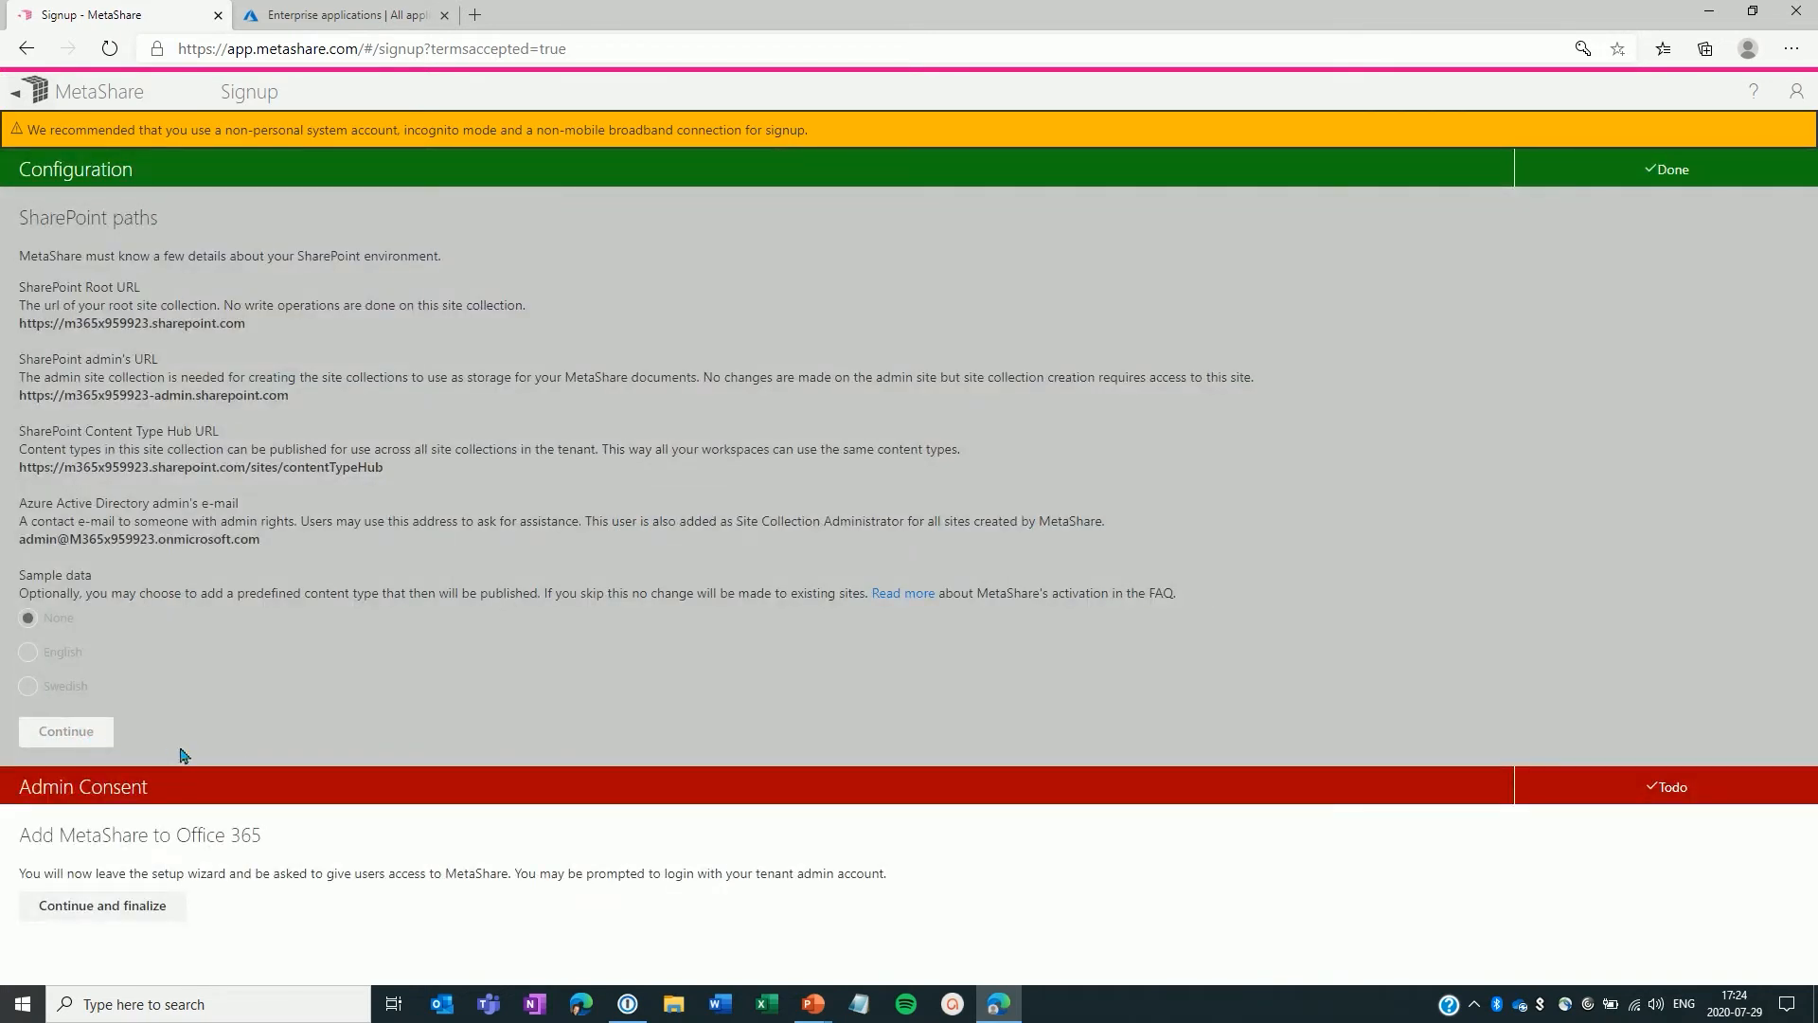
{"action": "left_click", "coordinate": [100, 907]}
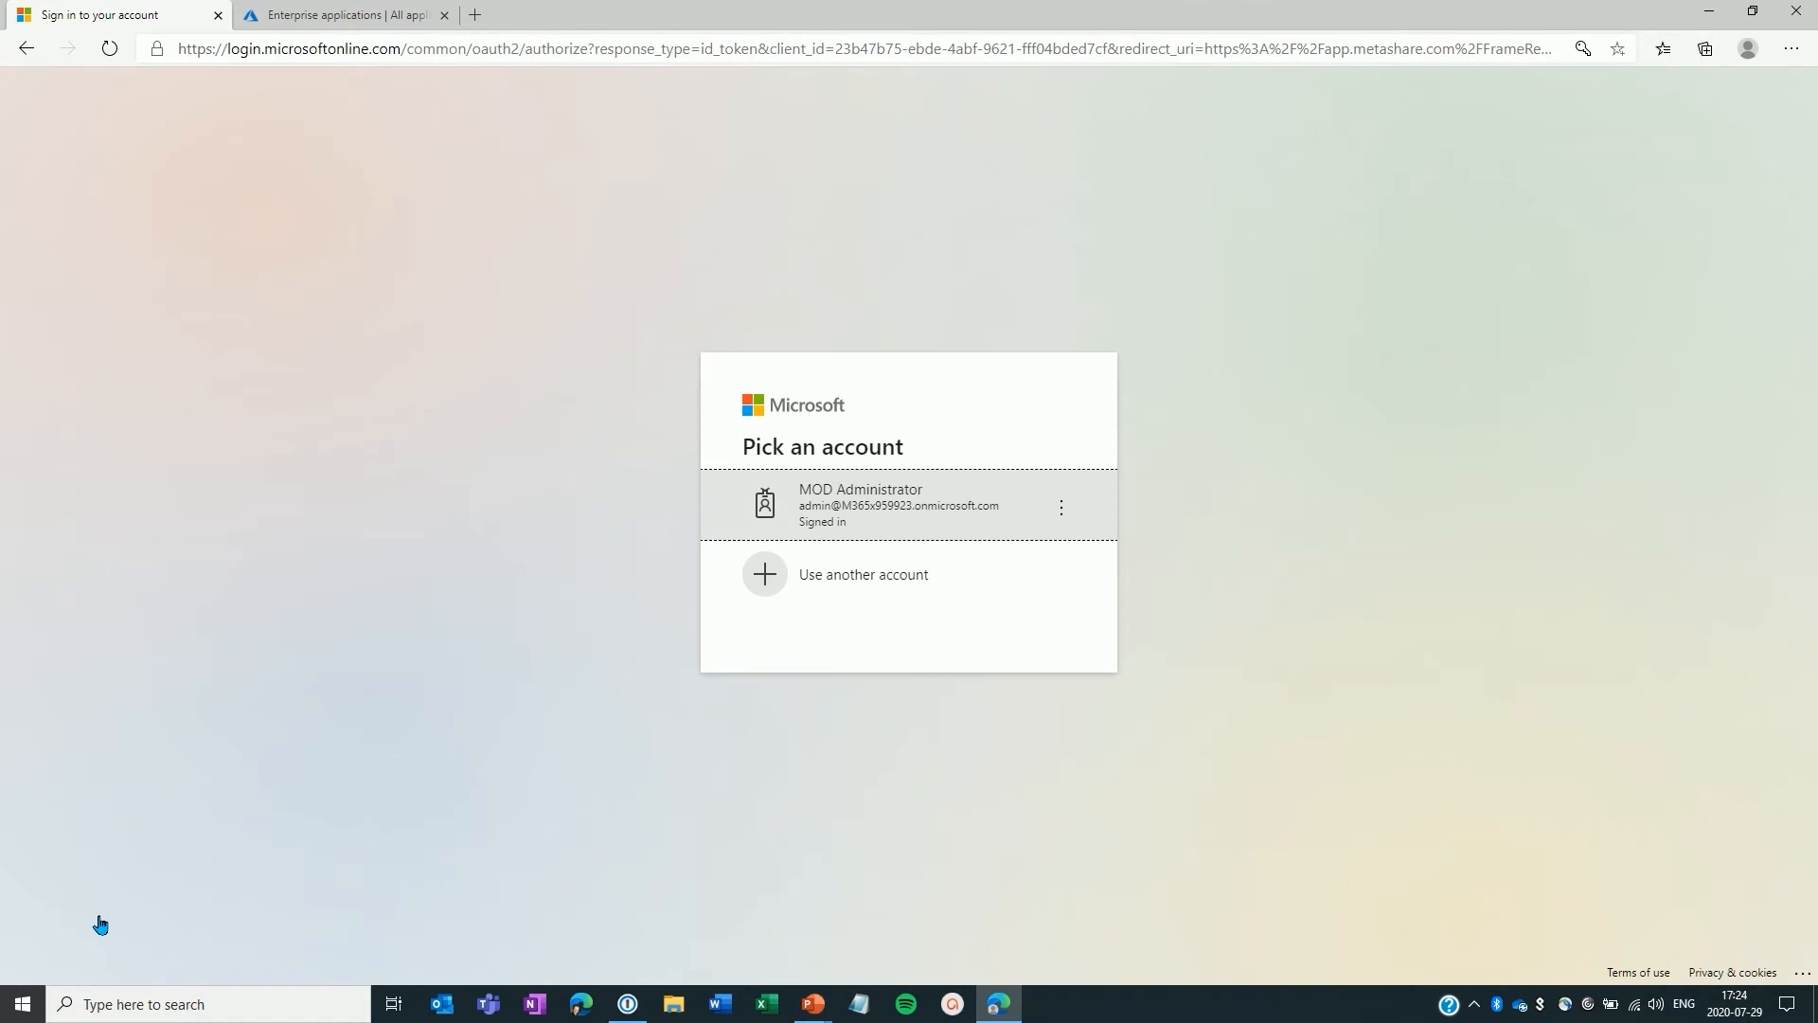
Step: Pick the signed-in admin account and accept MetaShare's requested permissions
{"action": "left_click", "coordinate": [905, 513]}
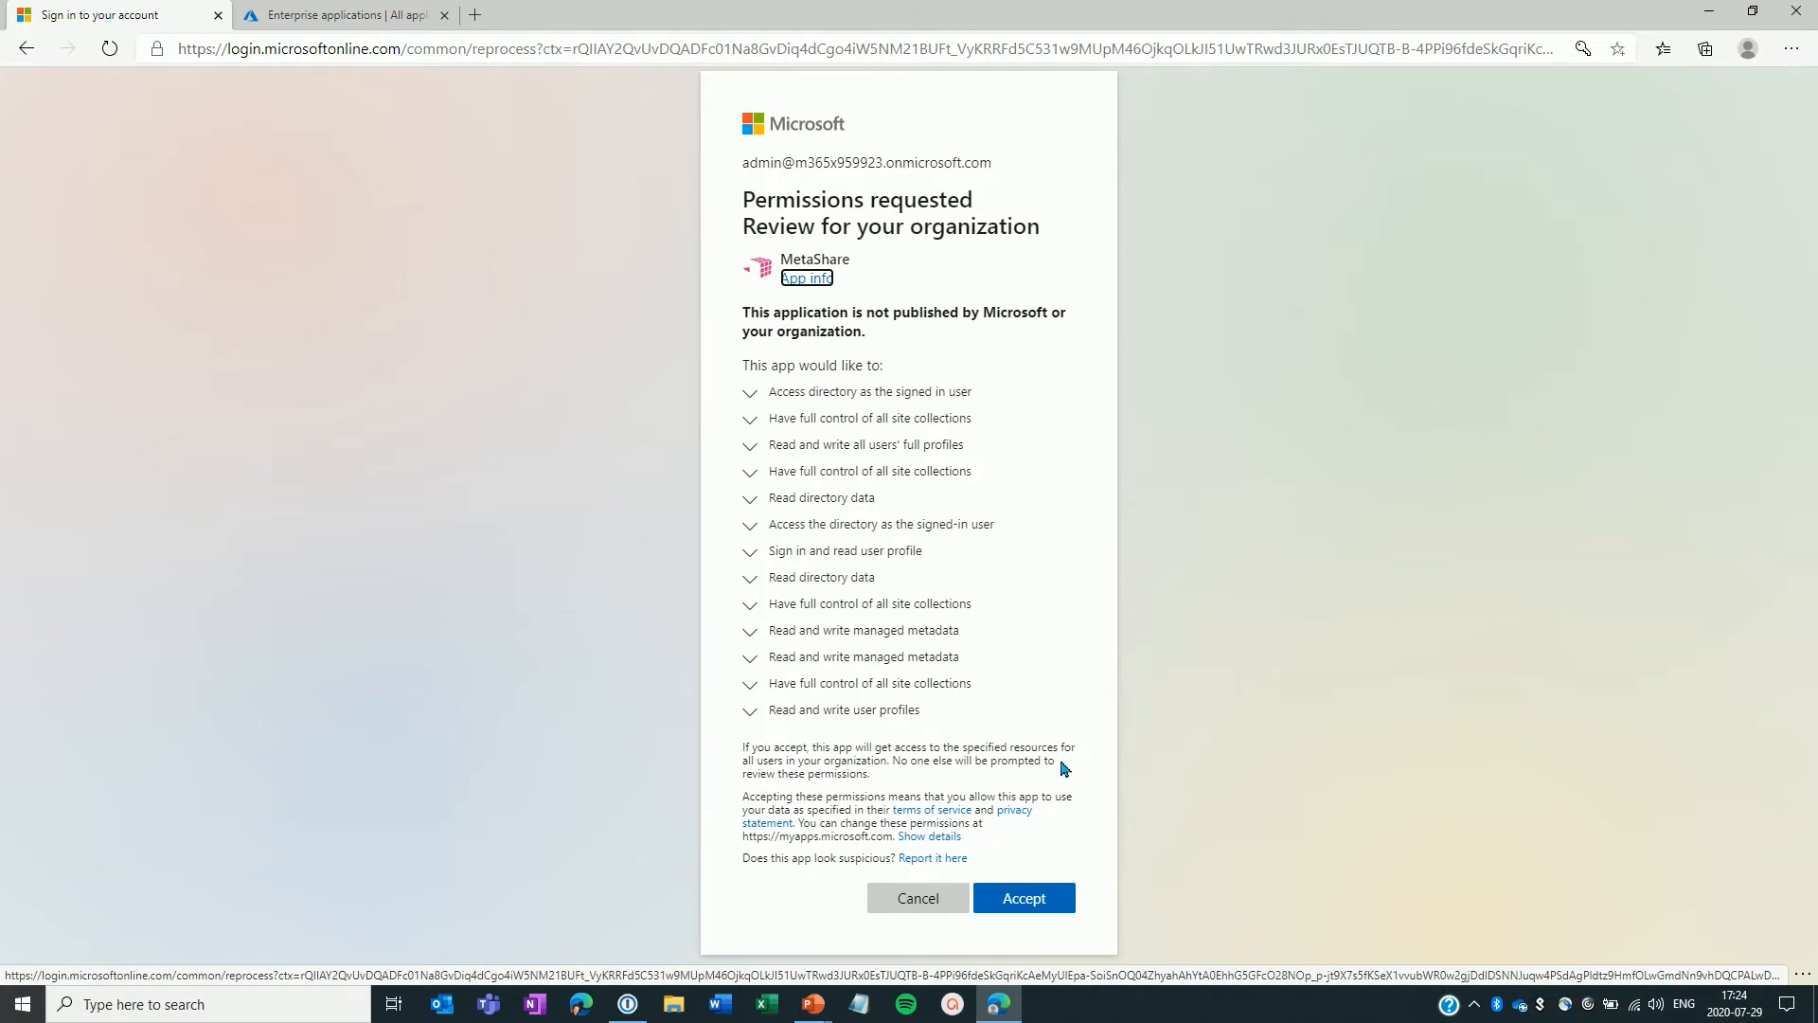
{"action": "left_click", "coordinate": [1026, 904]}
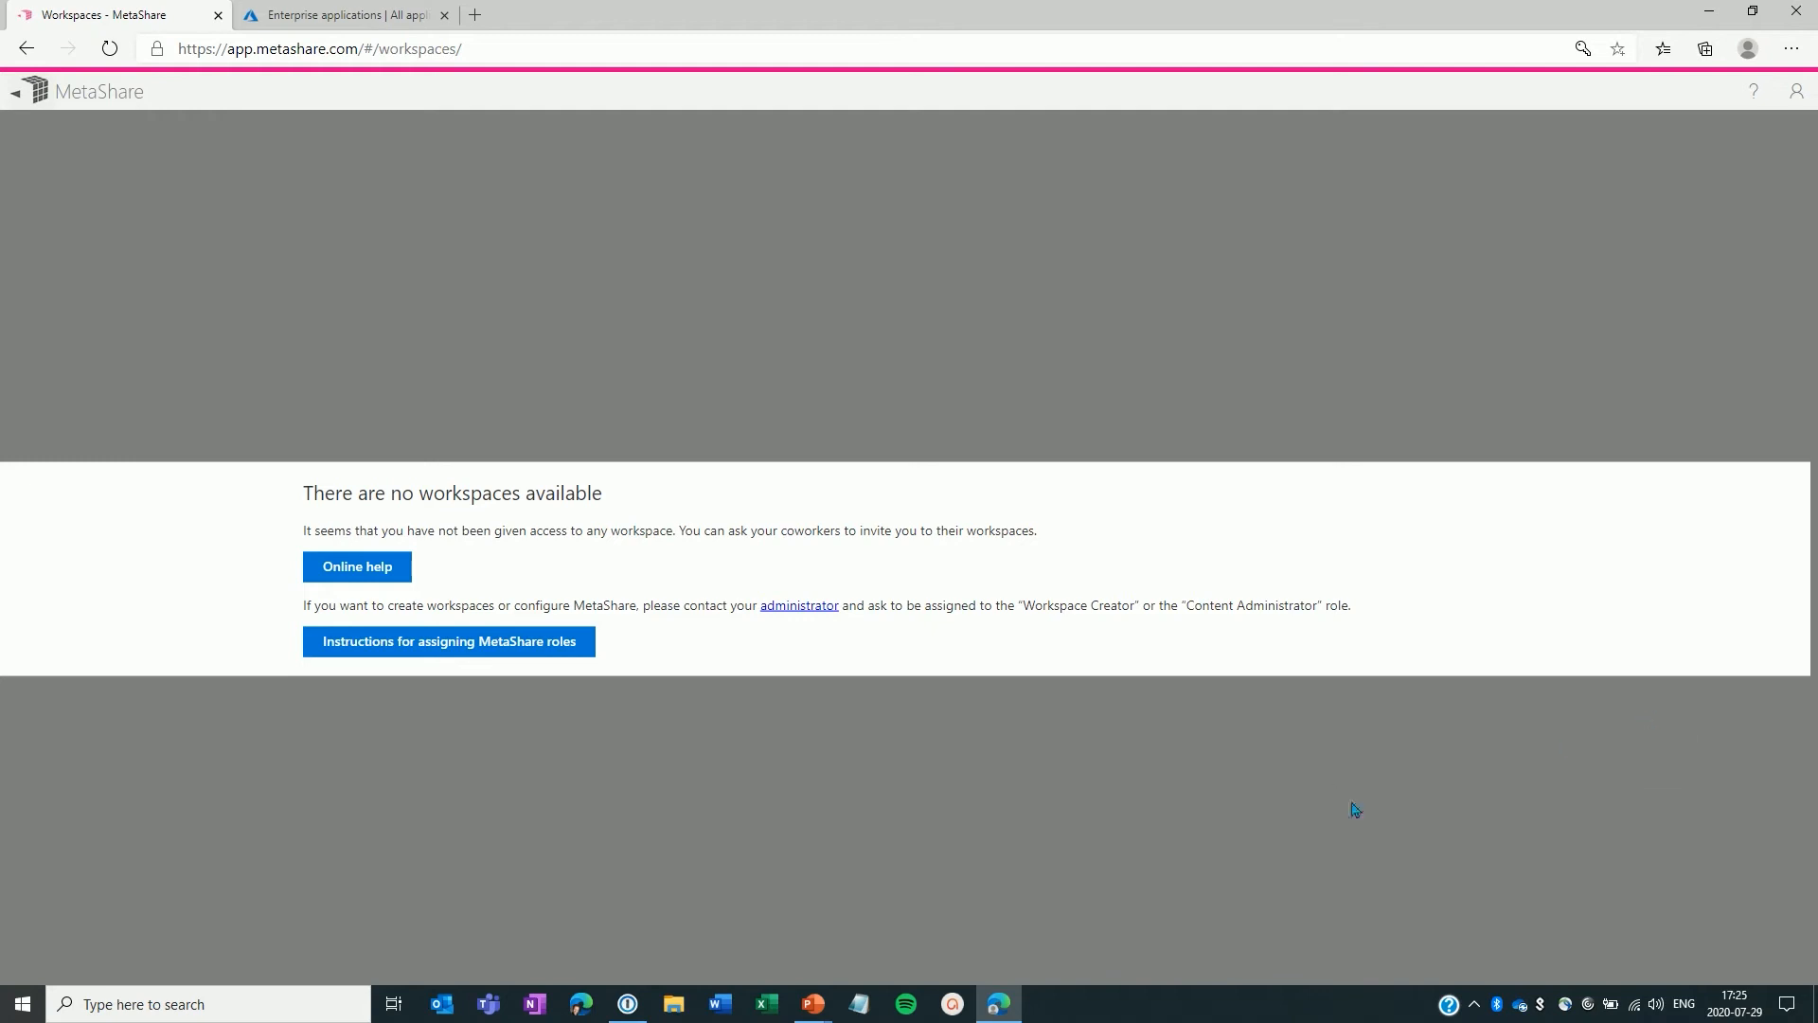
Step: Sign out of MetaShare and sign back in with the admin account, choosing to stay signed in without asking again
{"action": "left_click", "coordinate": [1796, 91]}
{"action": "left_click", "coordinate": [1665, 194]}
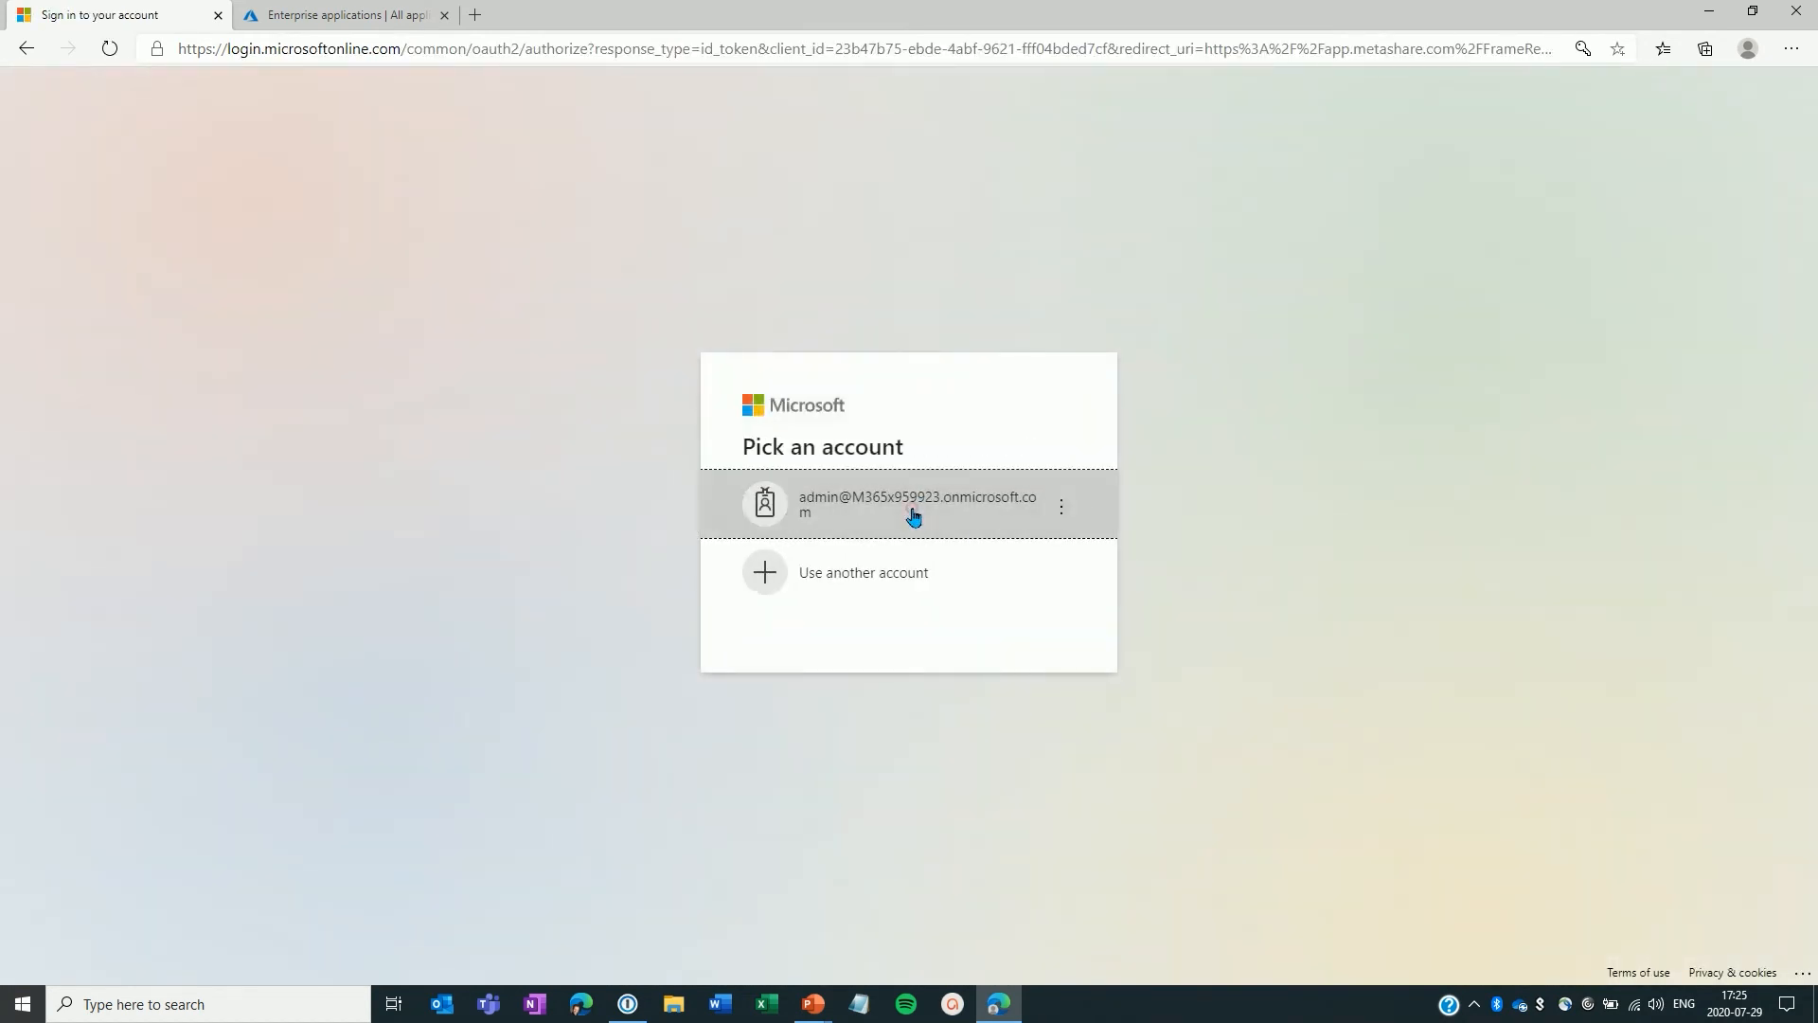
{"action": "left_click", "coordinate": [913, 515]}
{"action": "left_click", "coordinate": [1023, 614]}
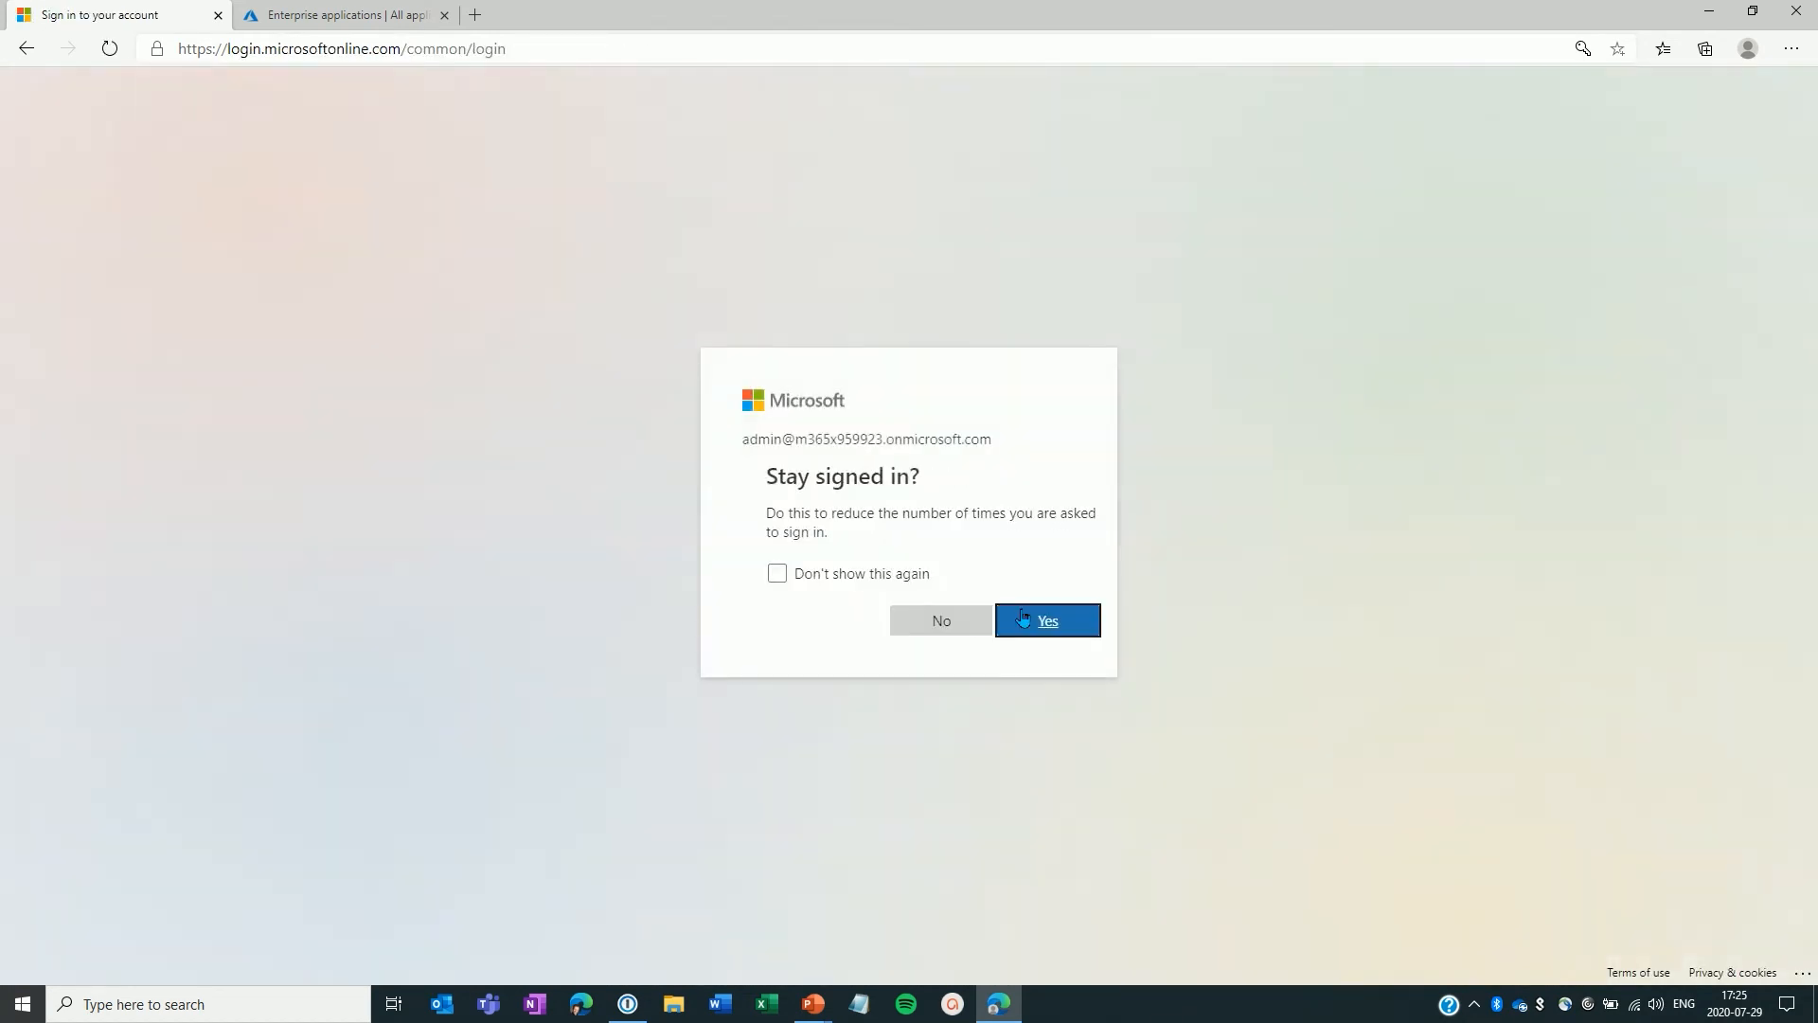
{"action": "left_click", "coordinate": [753, 574]}
{"action": "left_click", "coordinate": [1024, 622]}
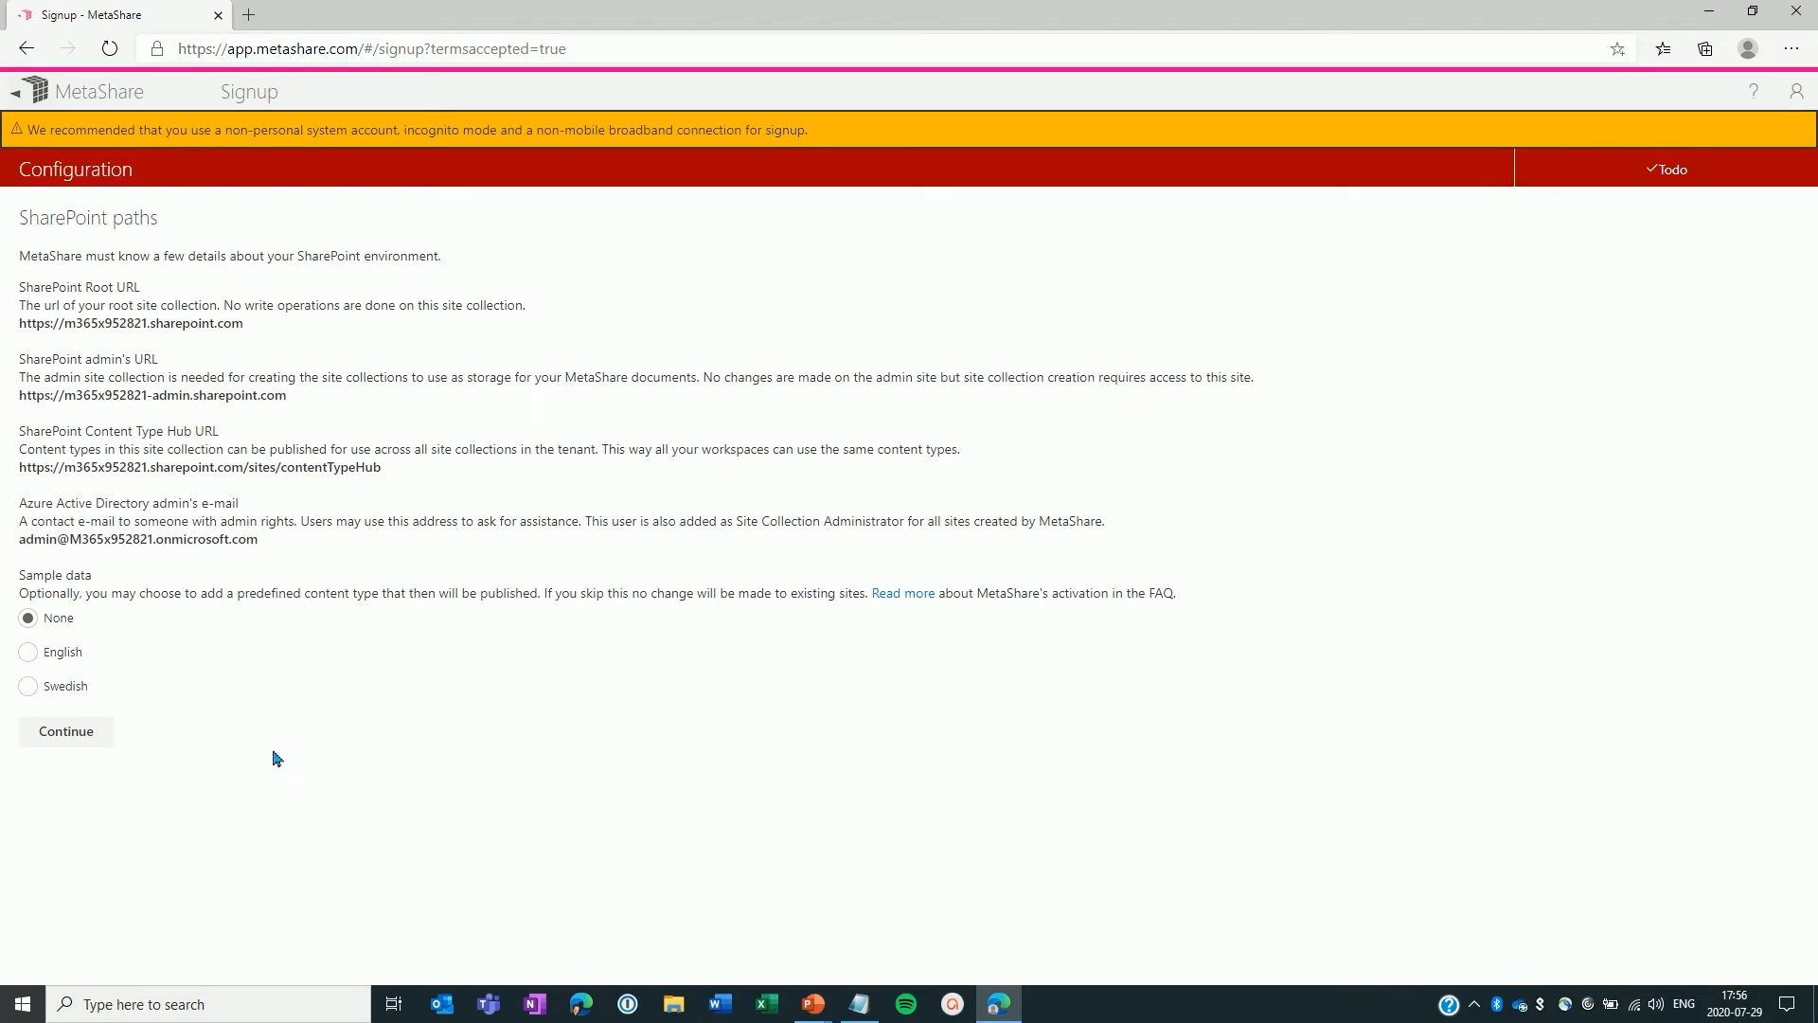
Step: Choose English sample data and continue the SharePoint paths configuration
{"action": "left_click", "coordinate": [26, 654]}
{"action": "left_click", "coordinate": [60, 742]}
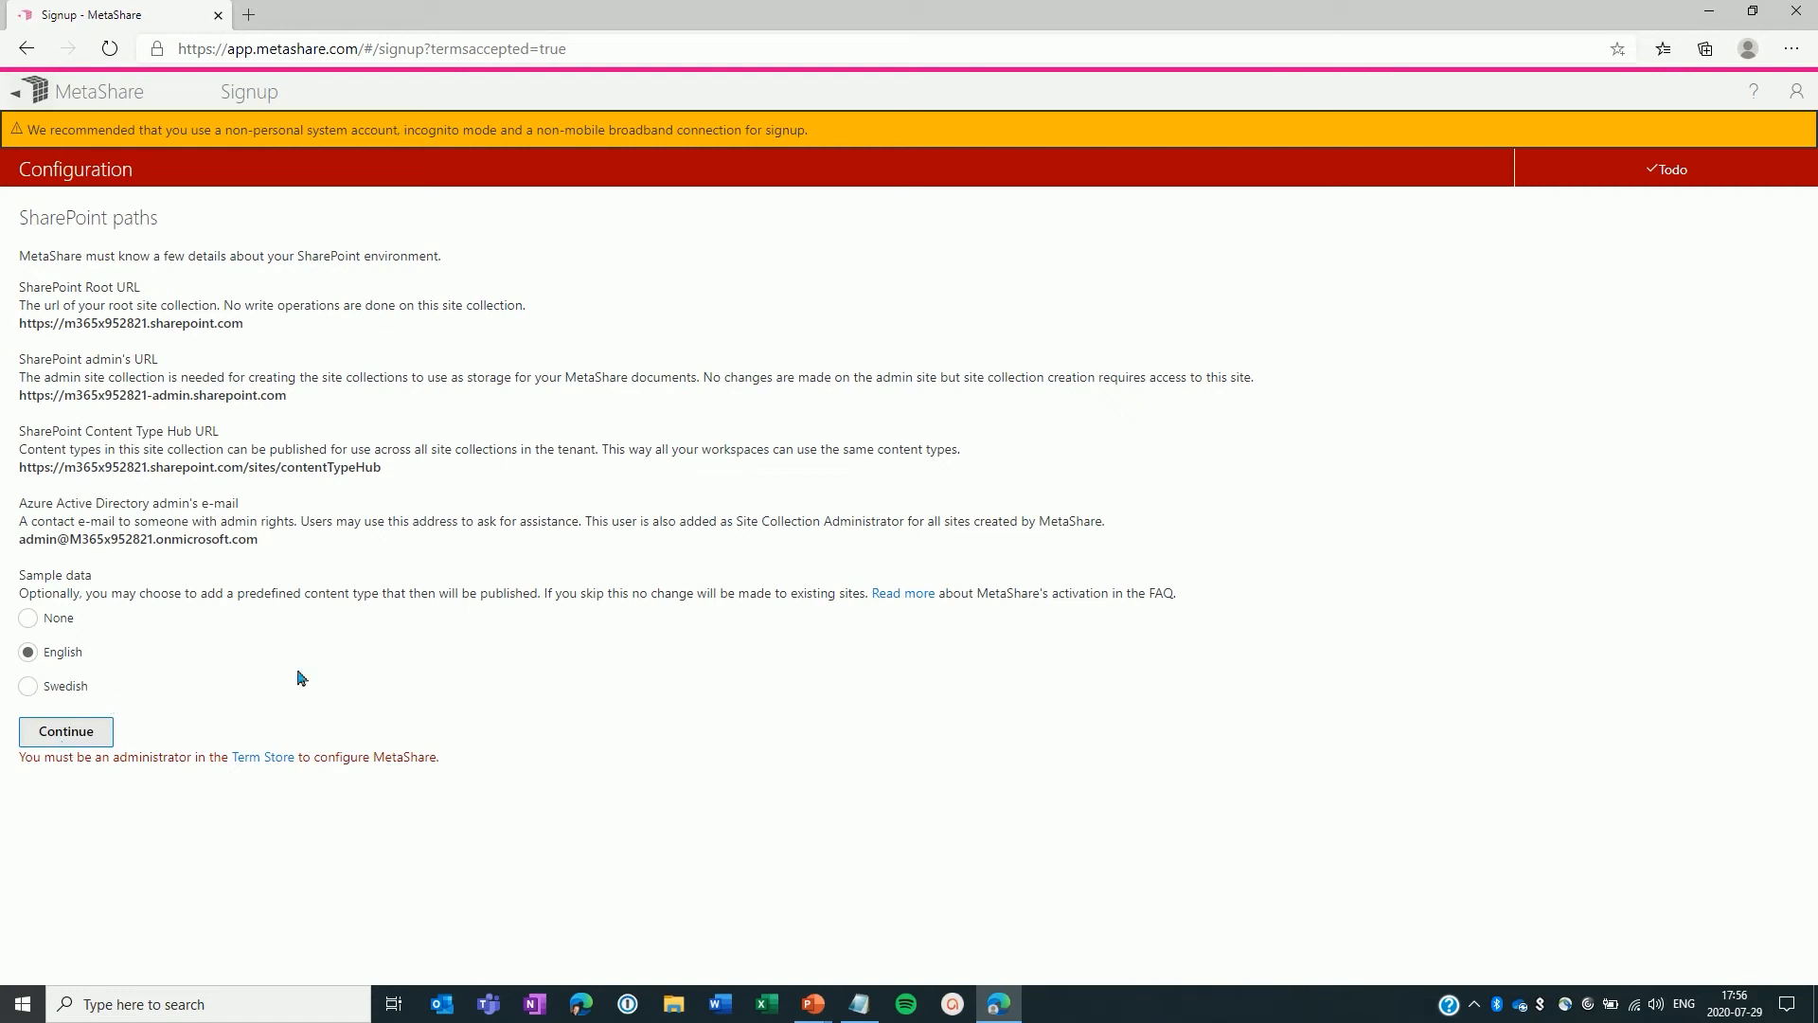
Step: Open the Term Store and add the admin account as a Term Store Administrator, then save
{"action": "left_click", "coordinate": [262, 758]}
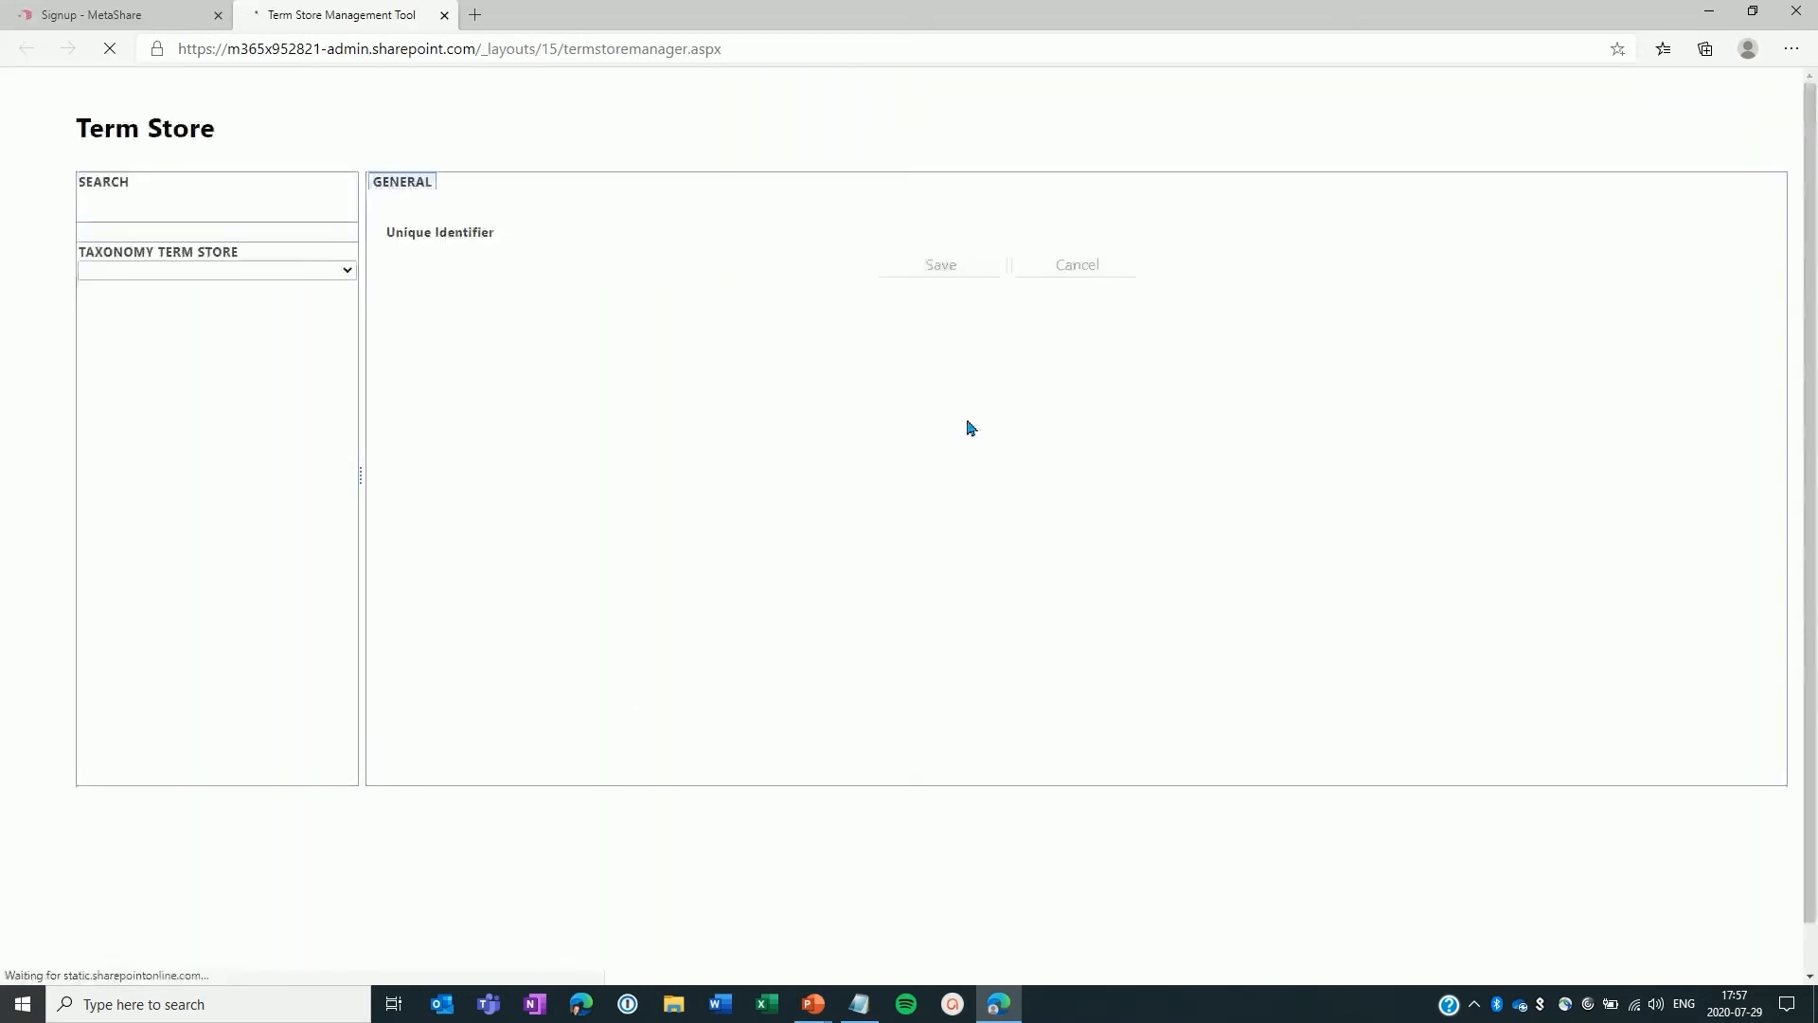
{"action": "left_click", "coordinate": [716, 519]}
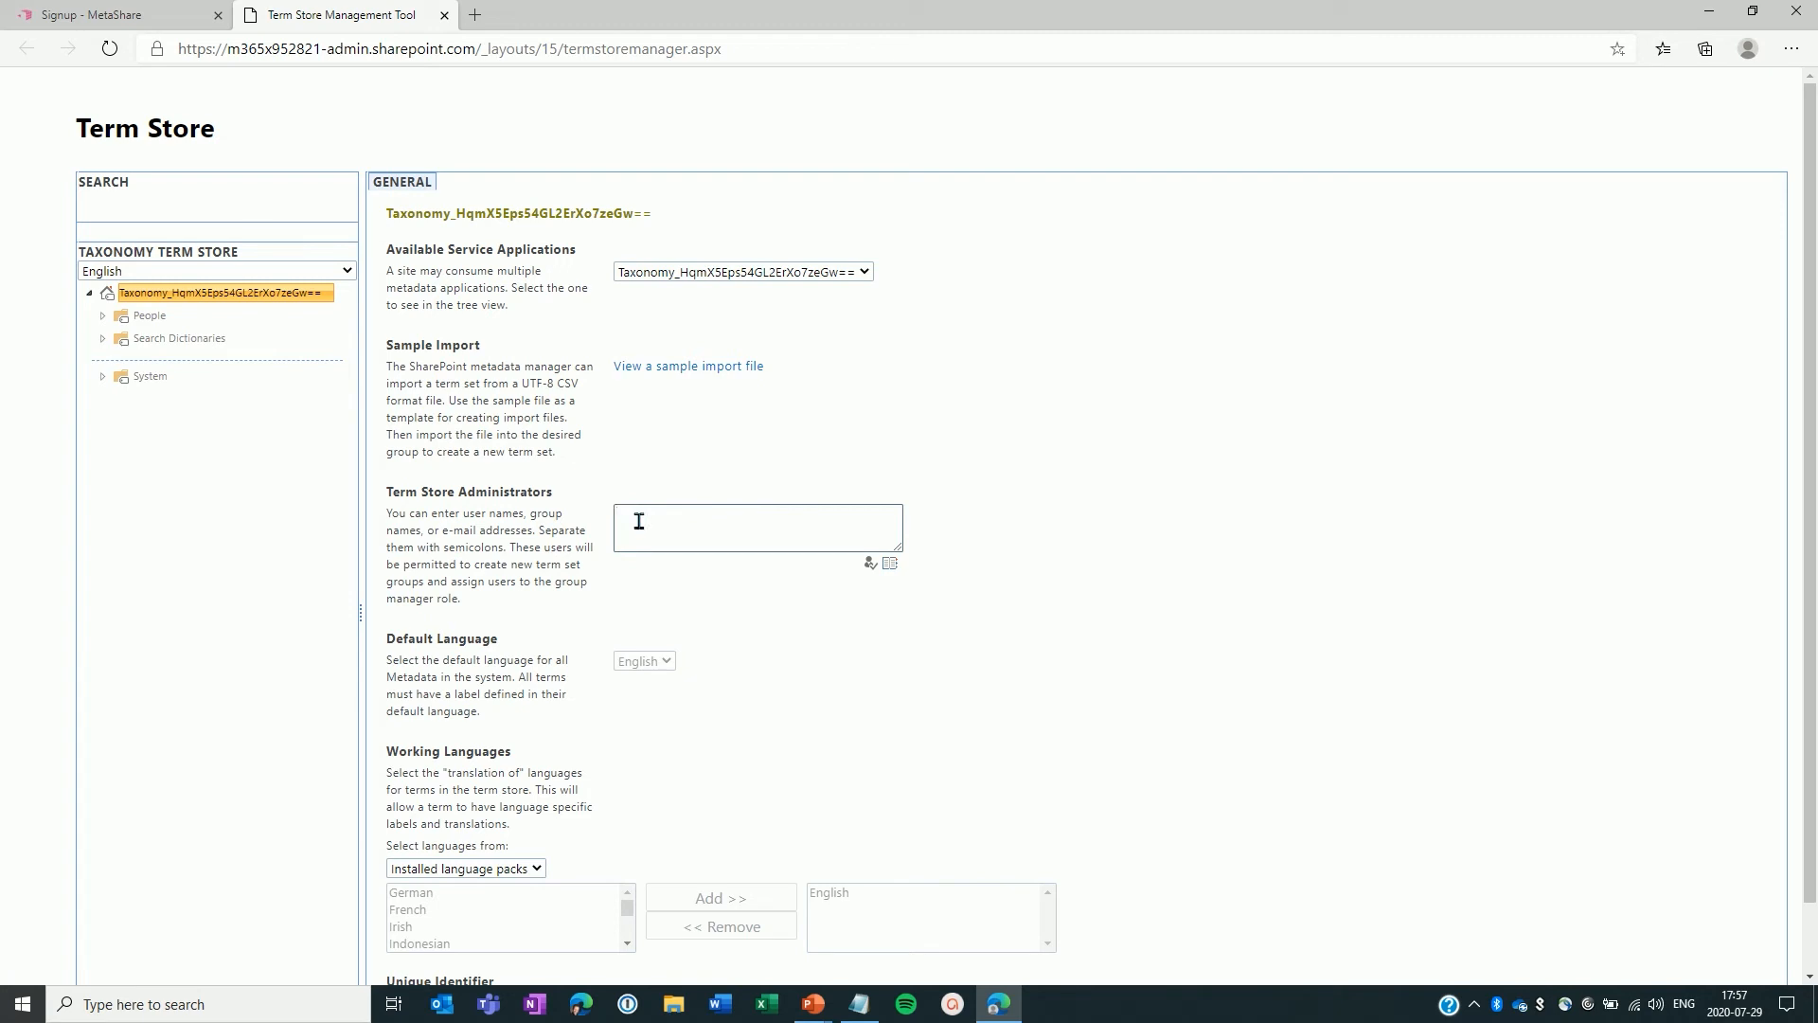
{"action": "key", "text": "ctrl+v"}
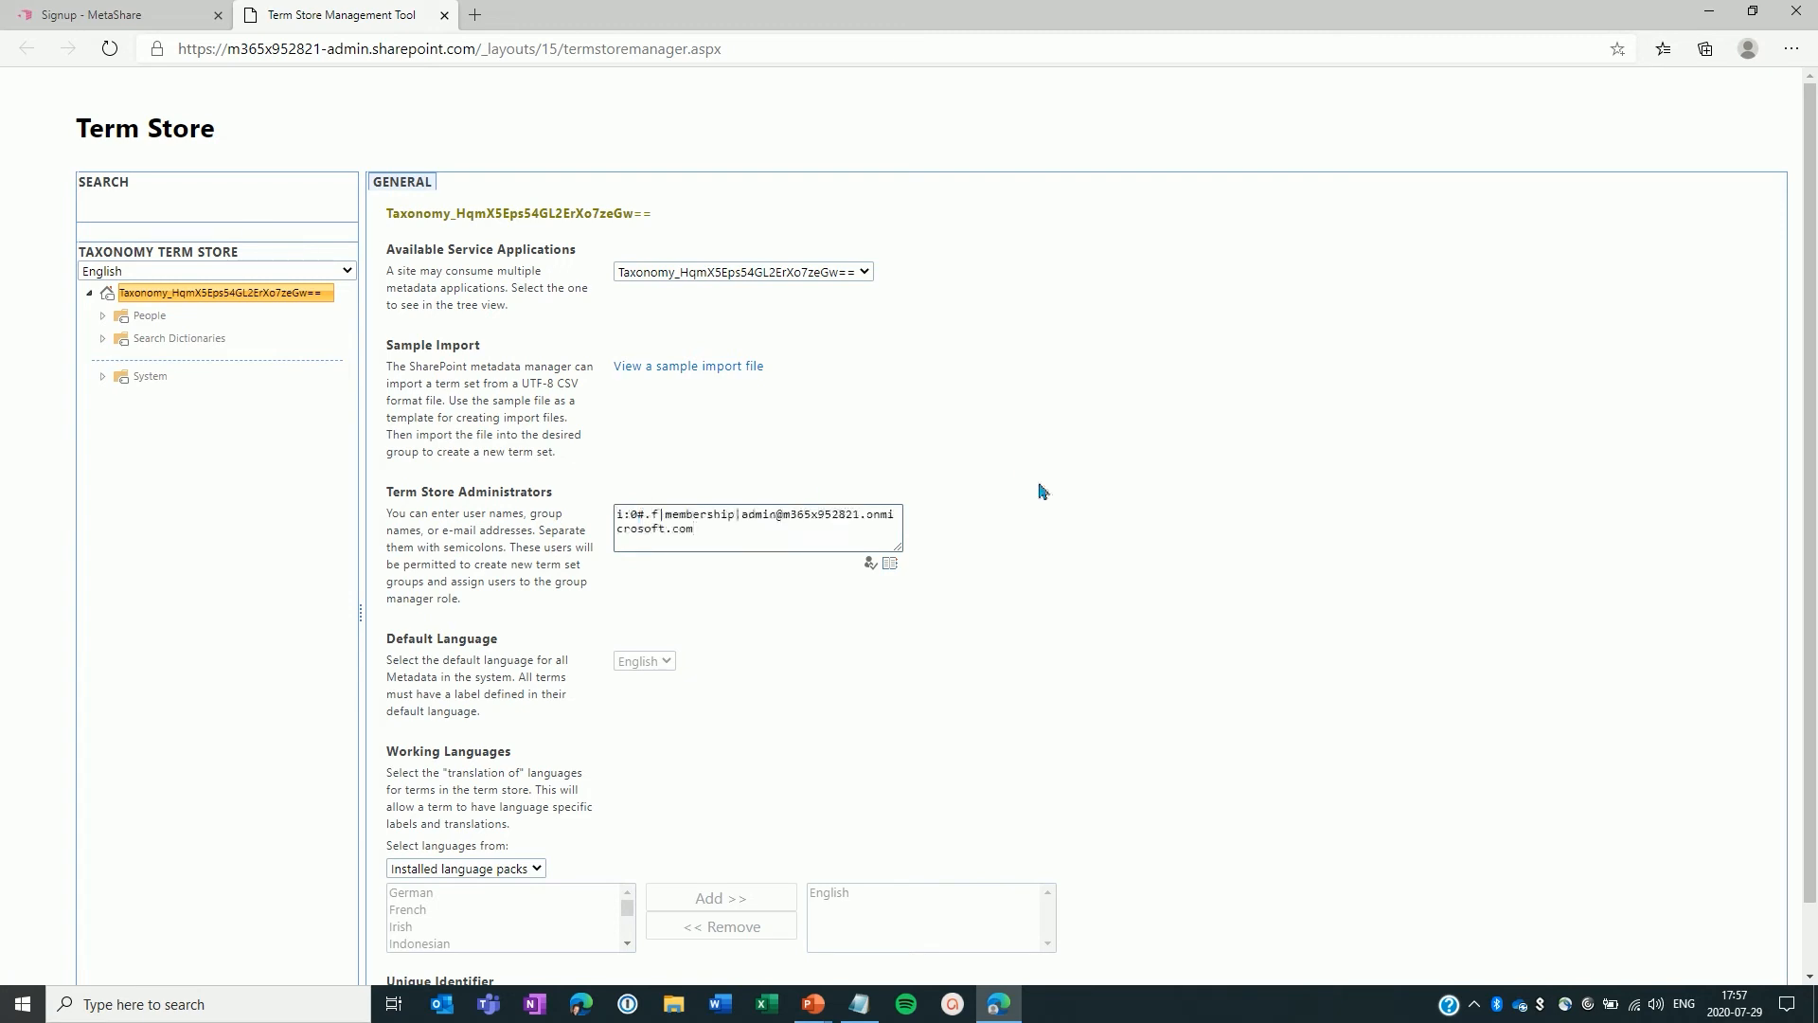
{"action": "scroll", "coordinate": [1041, 491], "scroll_direction": "down", "scroll_amount": 2}
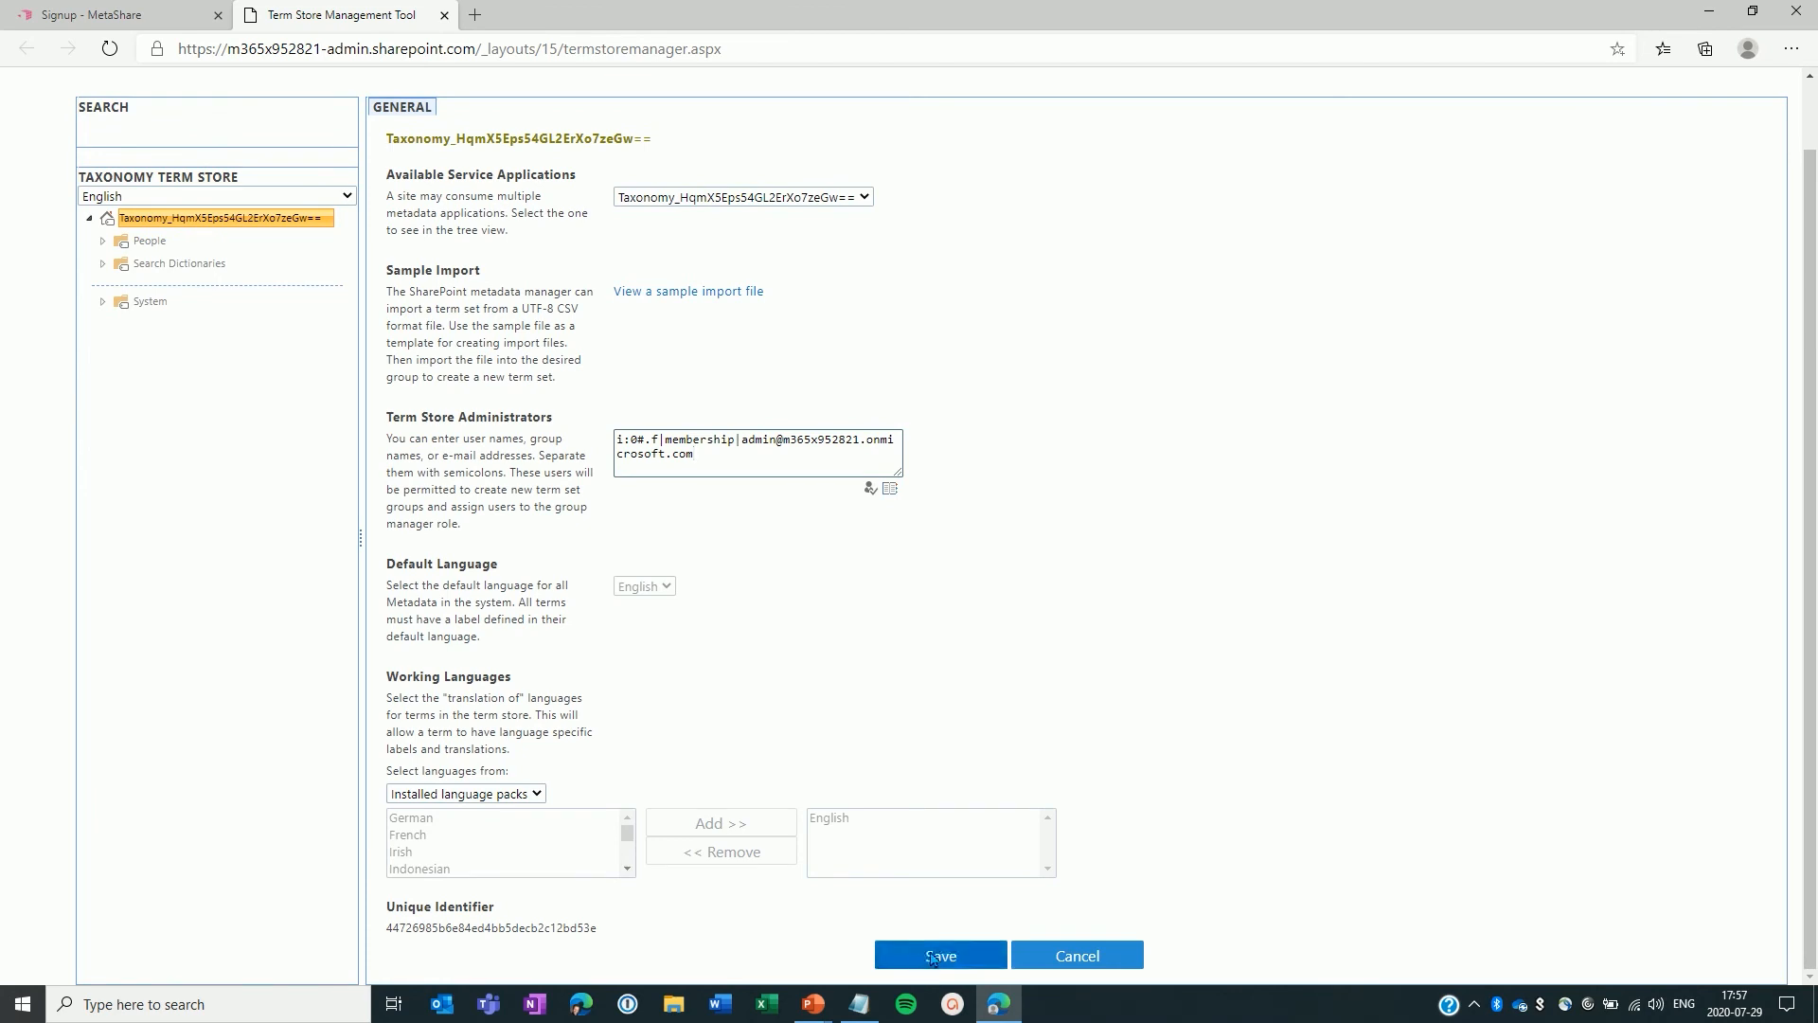
{"action": "left_click", "coordinate": [933, 957]}
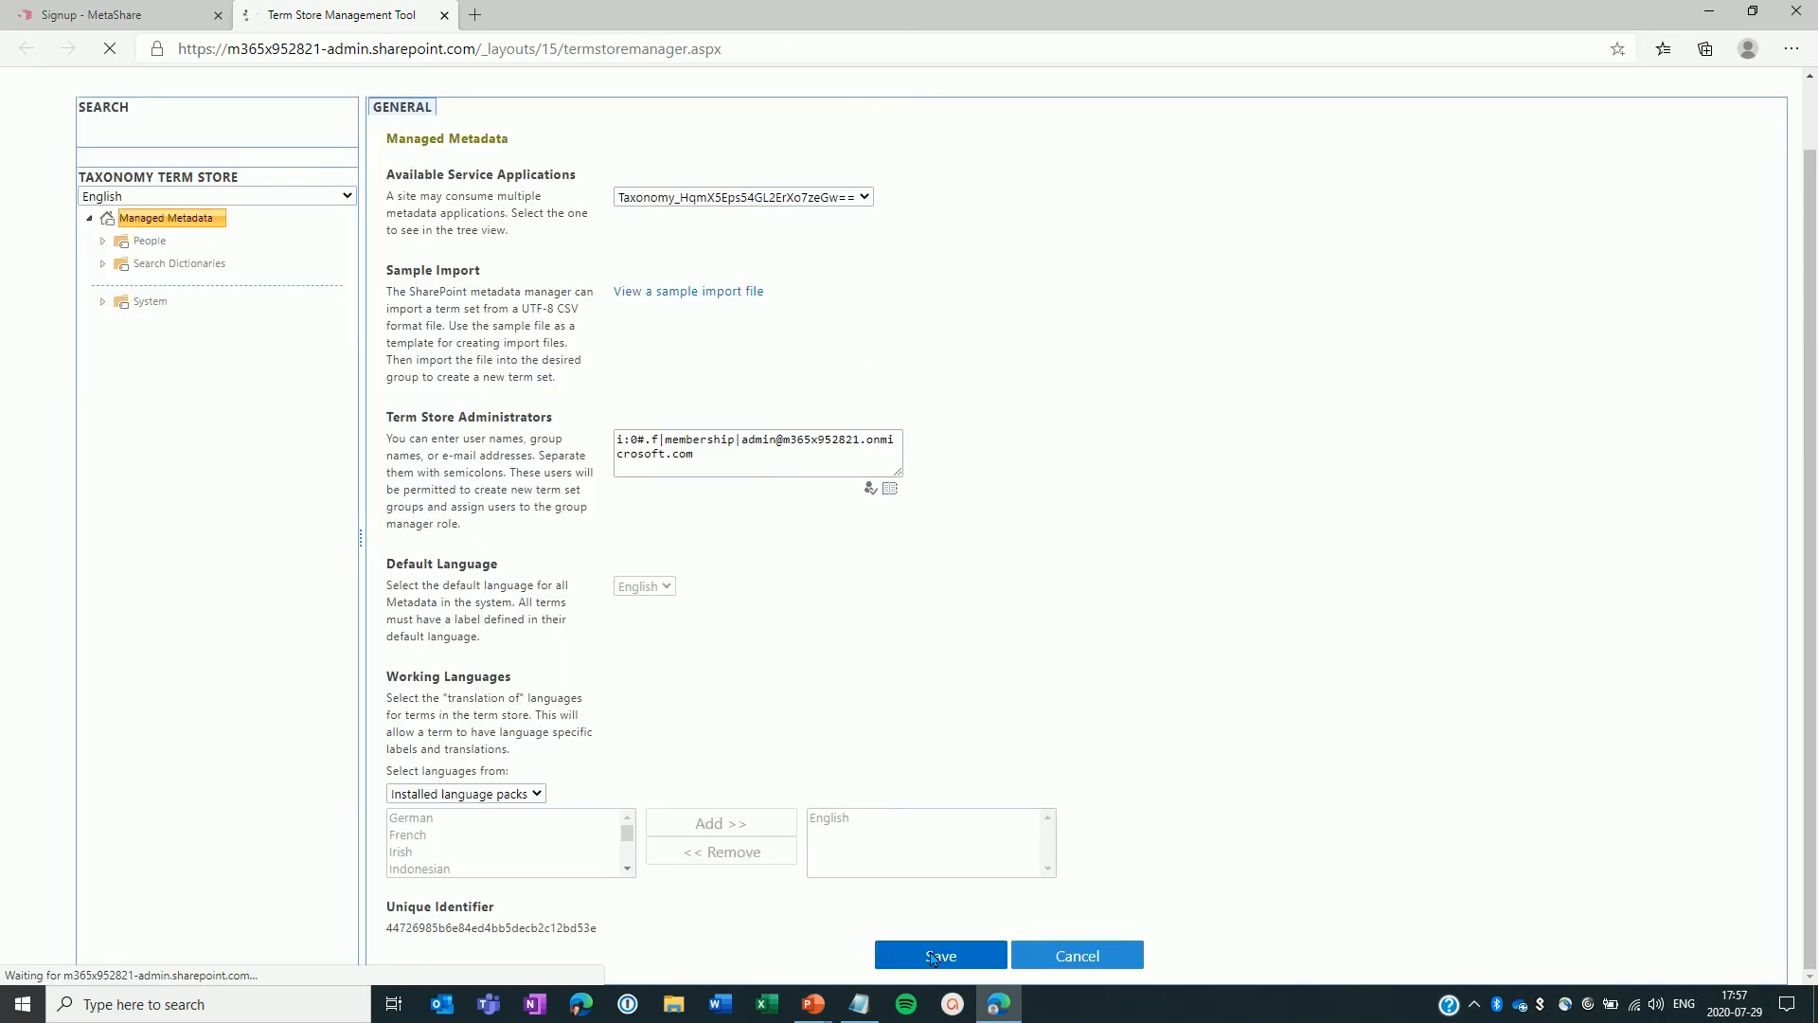
Step: Close the Term Store tab and continue the MetaShare configuration step
{"action": "left_click", "coordinate": [444, 16]}
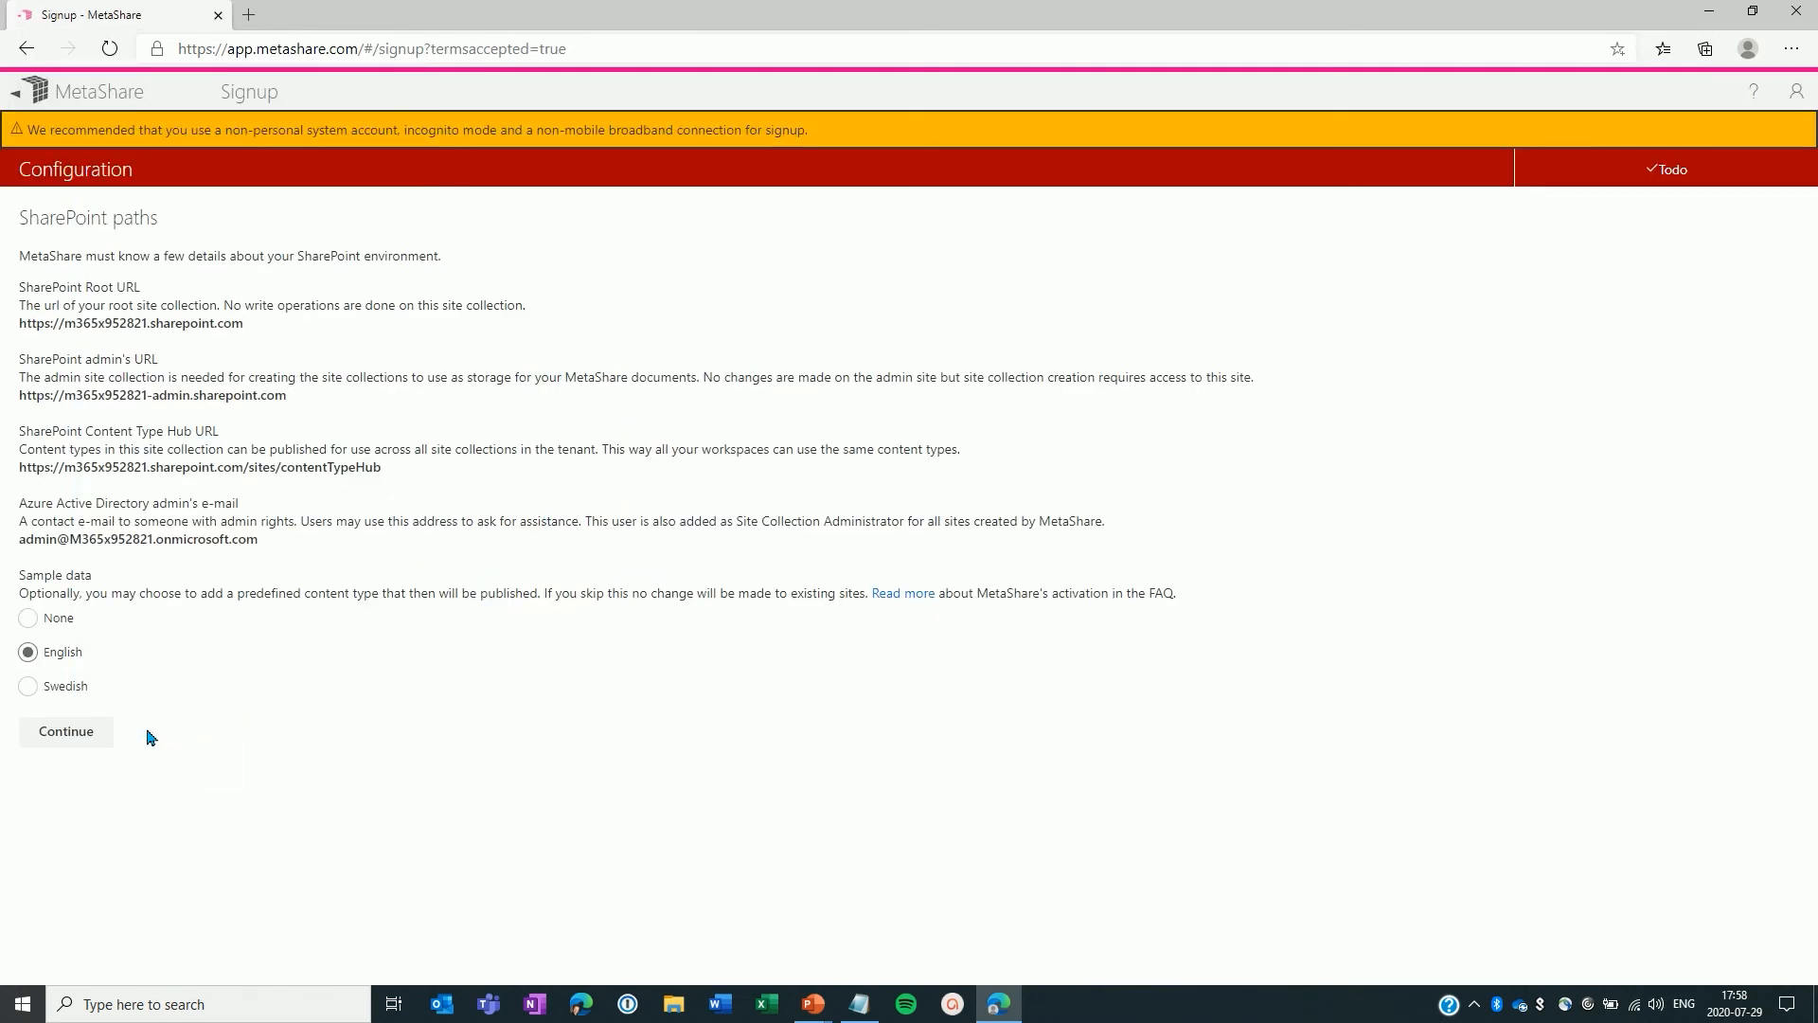
{"action": "left_click", "coordinate": [69, 735]}
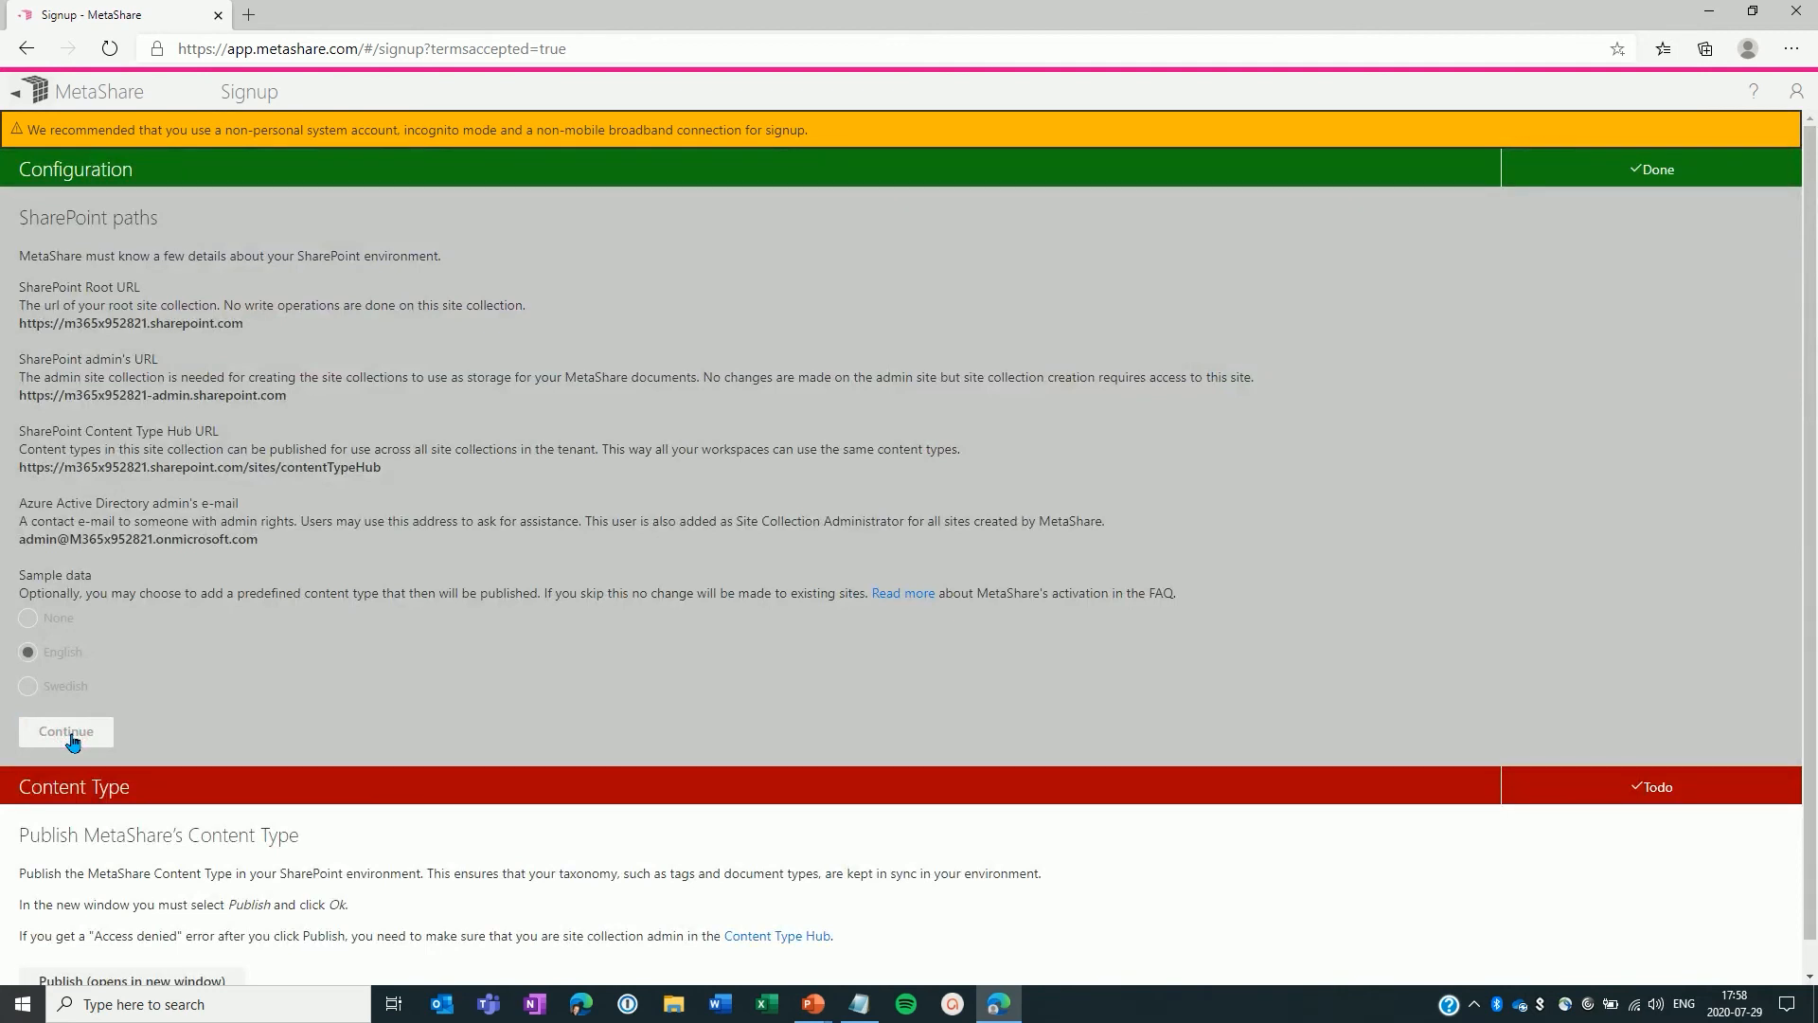
Step: Publish MetaShare's Sample document content type from the Content Type Hub
{"action": "scroll", "coordinate": [376, 644], "scroll_direction": "down", "scroll_amount": 1}
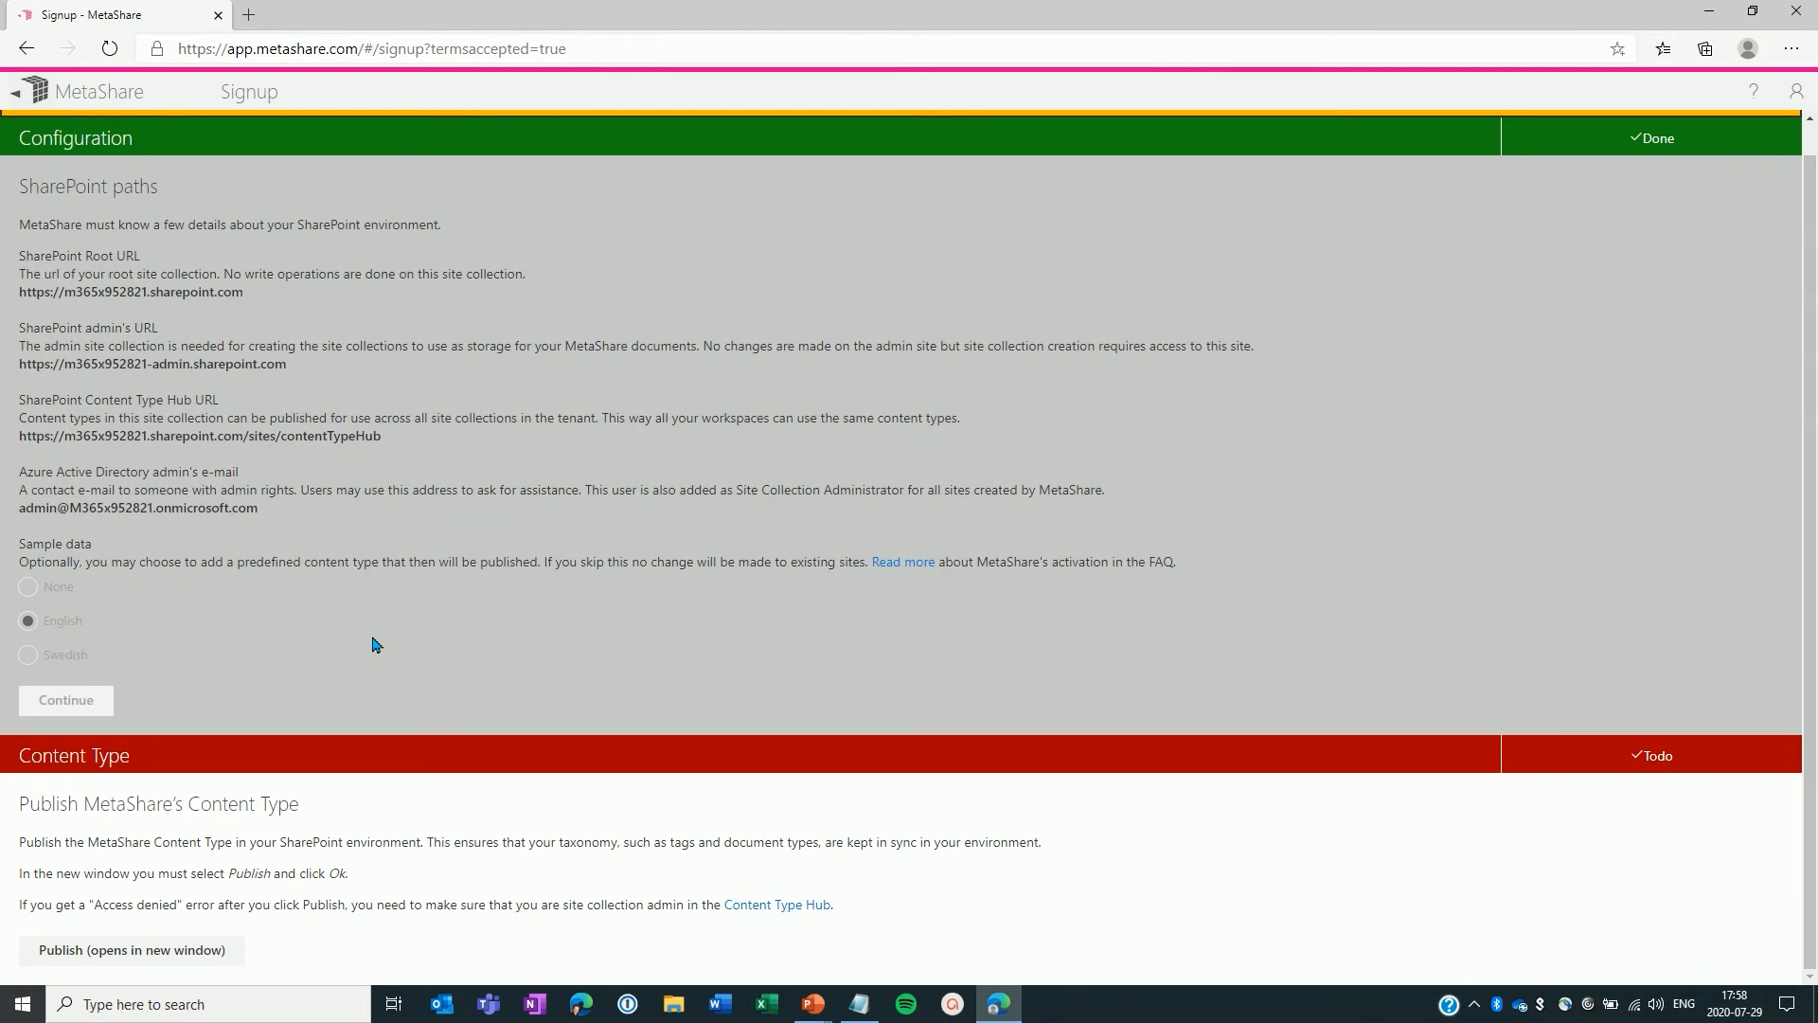
{"action": "left_click", "coordinate": [177, 954]}
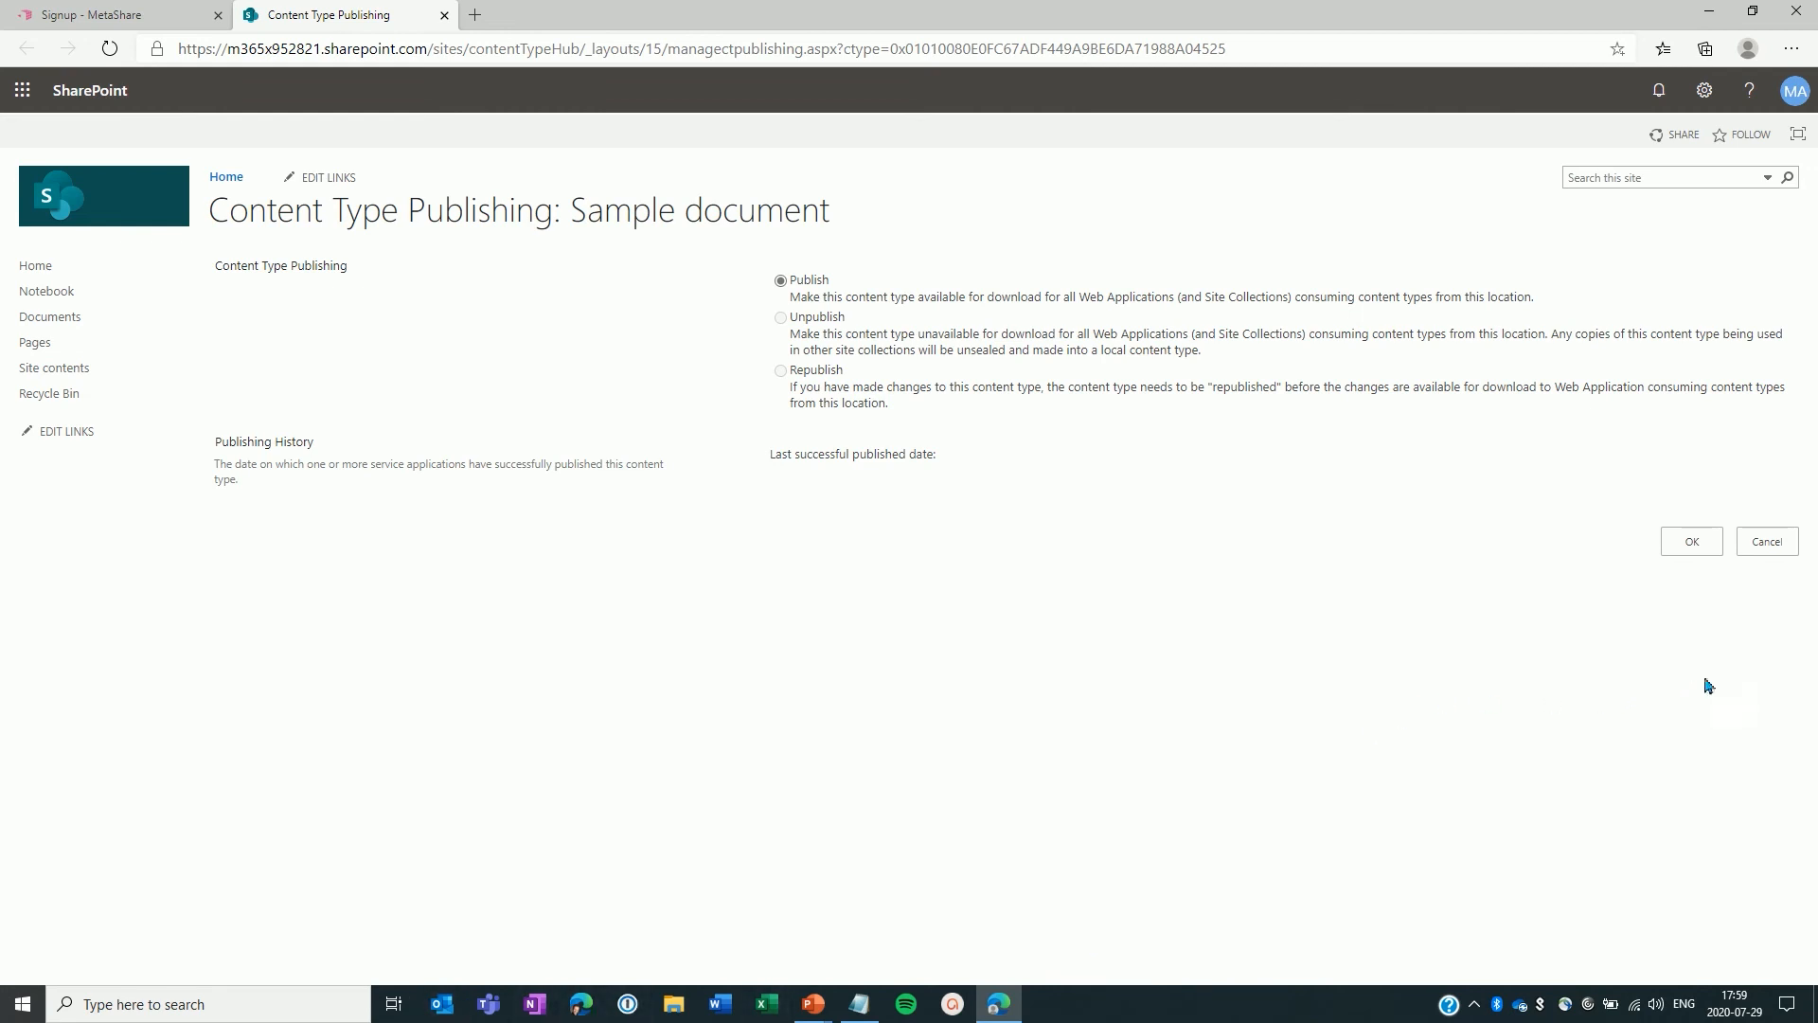
{"action": "left_click", "coordinate": [1693, 542]}
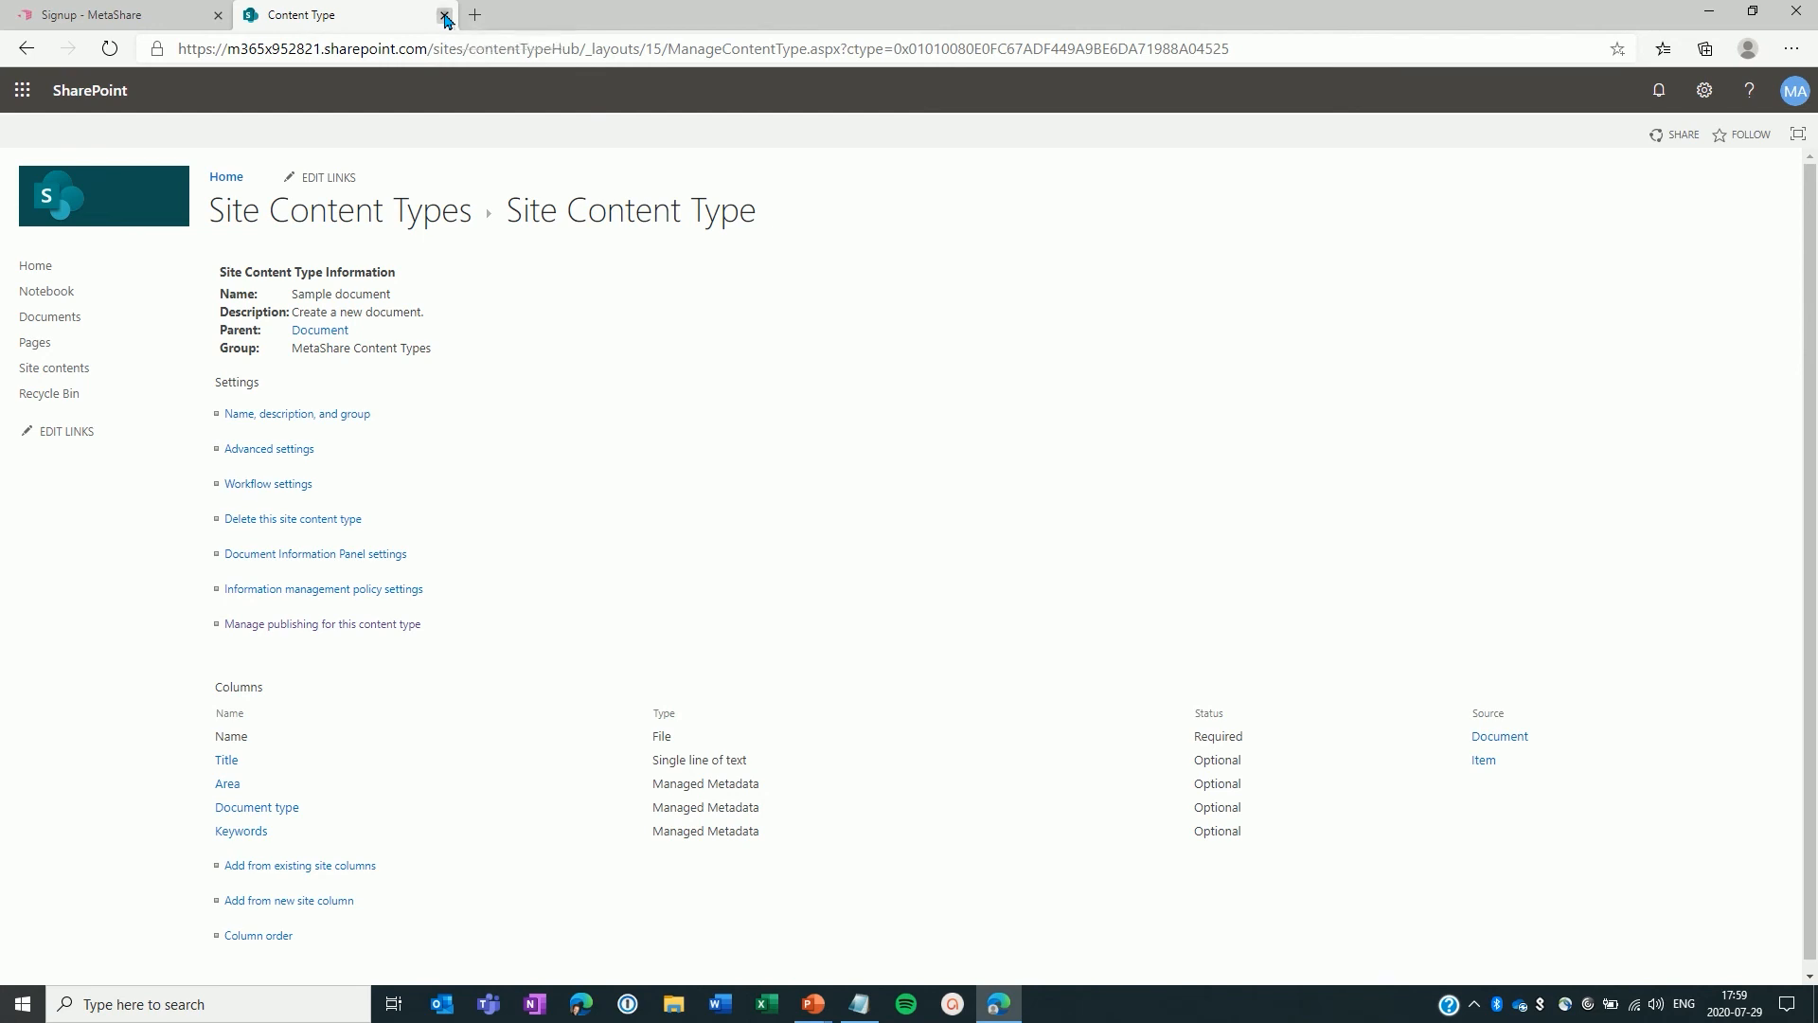
Step: Close the publishing tab and continue to finalize the admin consent
{"action": "left_click", "coordinate": [444, 16]}
{"action": "scroll", "coordinate": [471, 463], "scroll_direction": "down", "scroll_amount": 2}
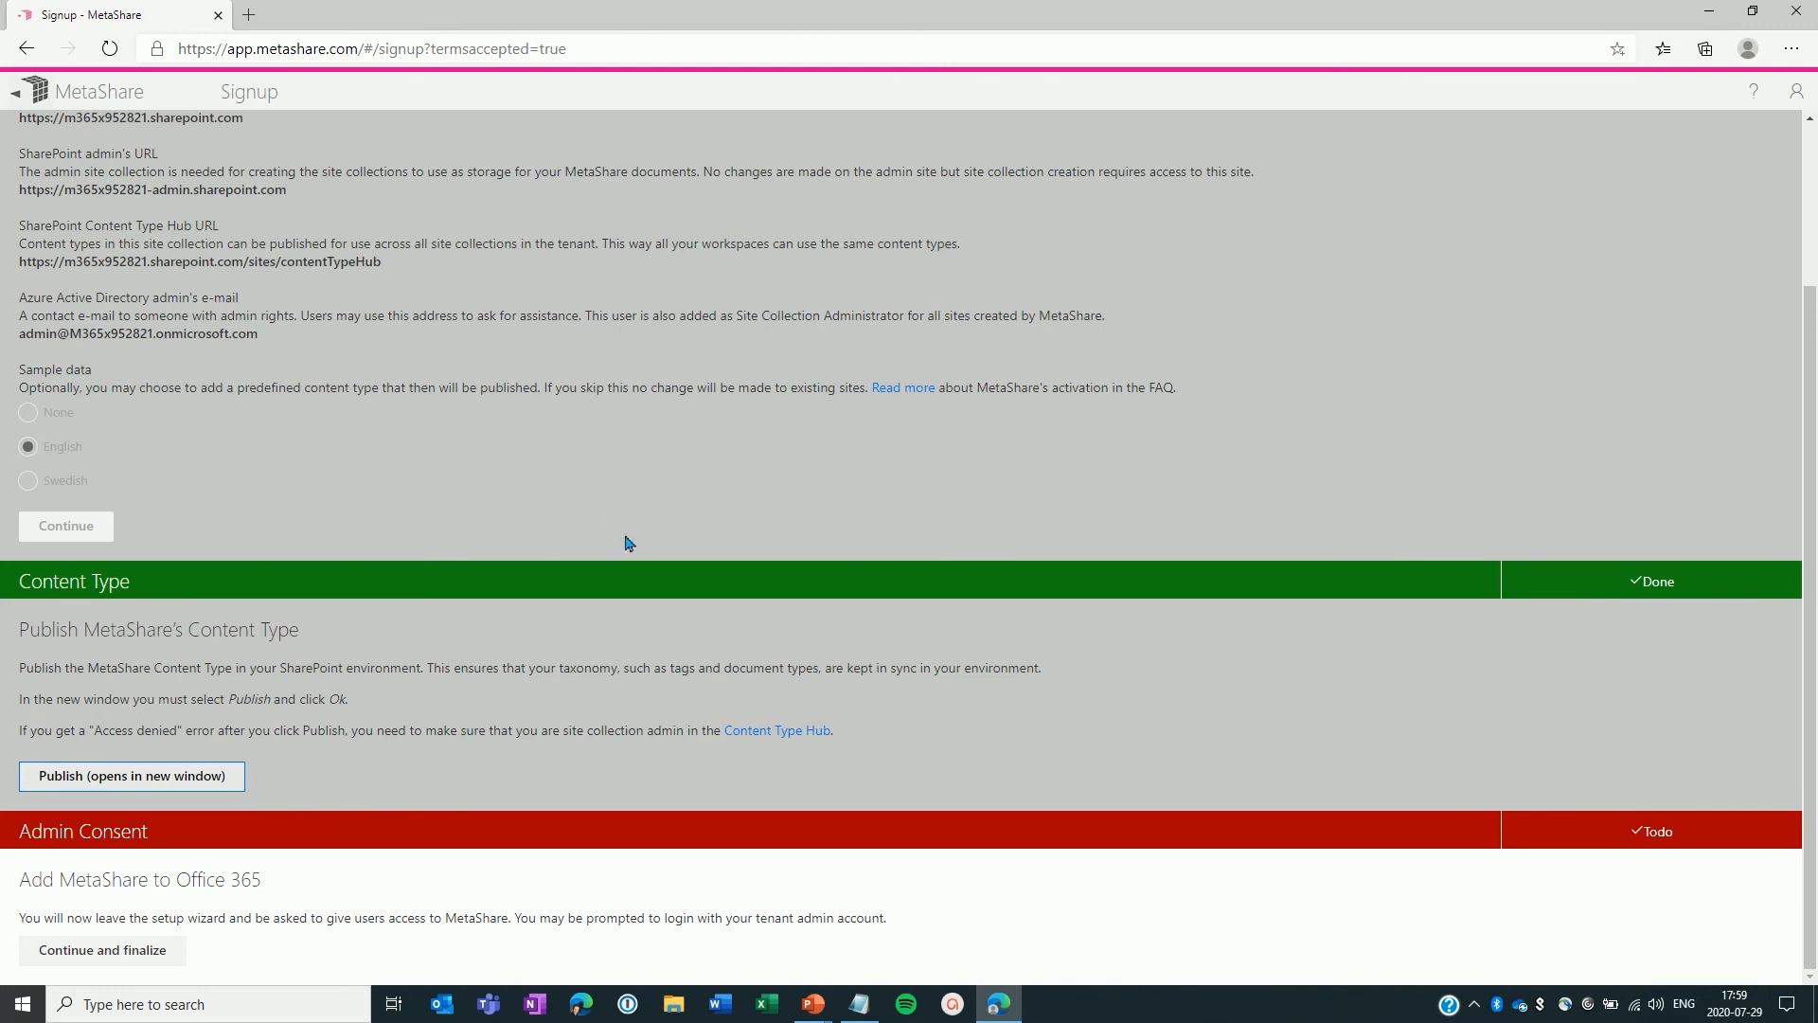
{"action": "left_click", "coordinate": [126, 952]}
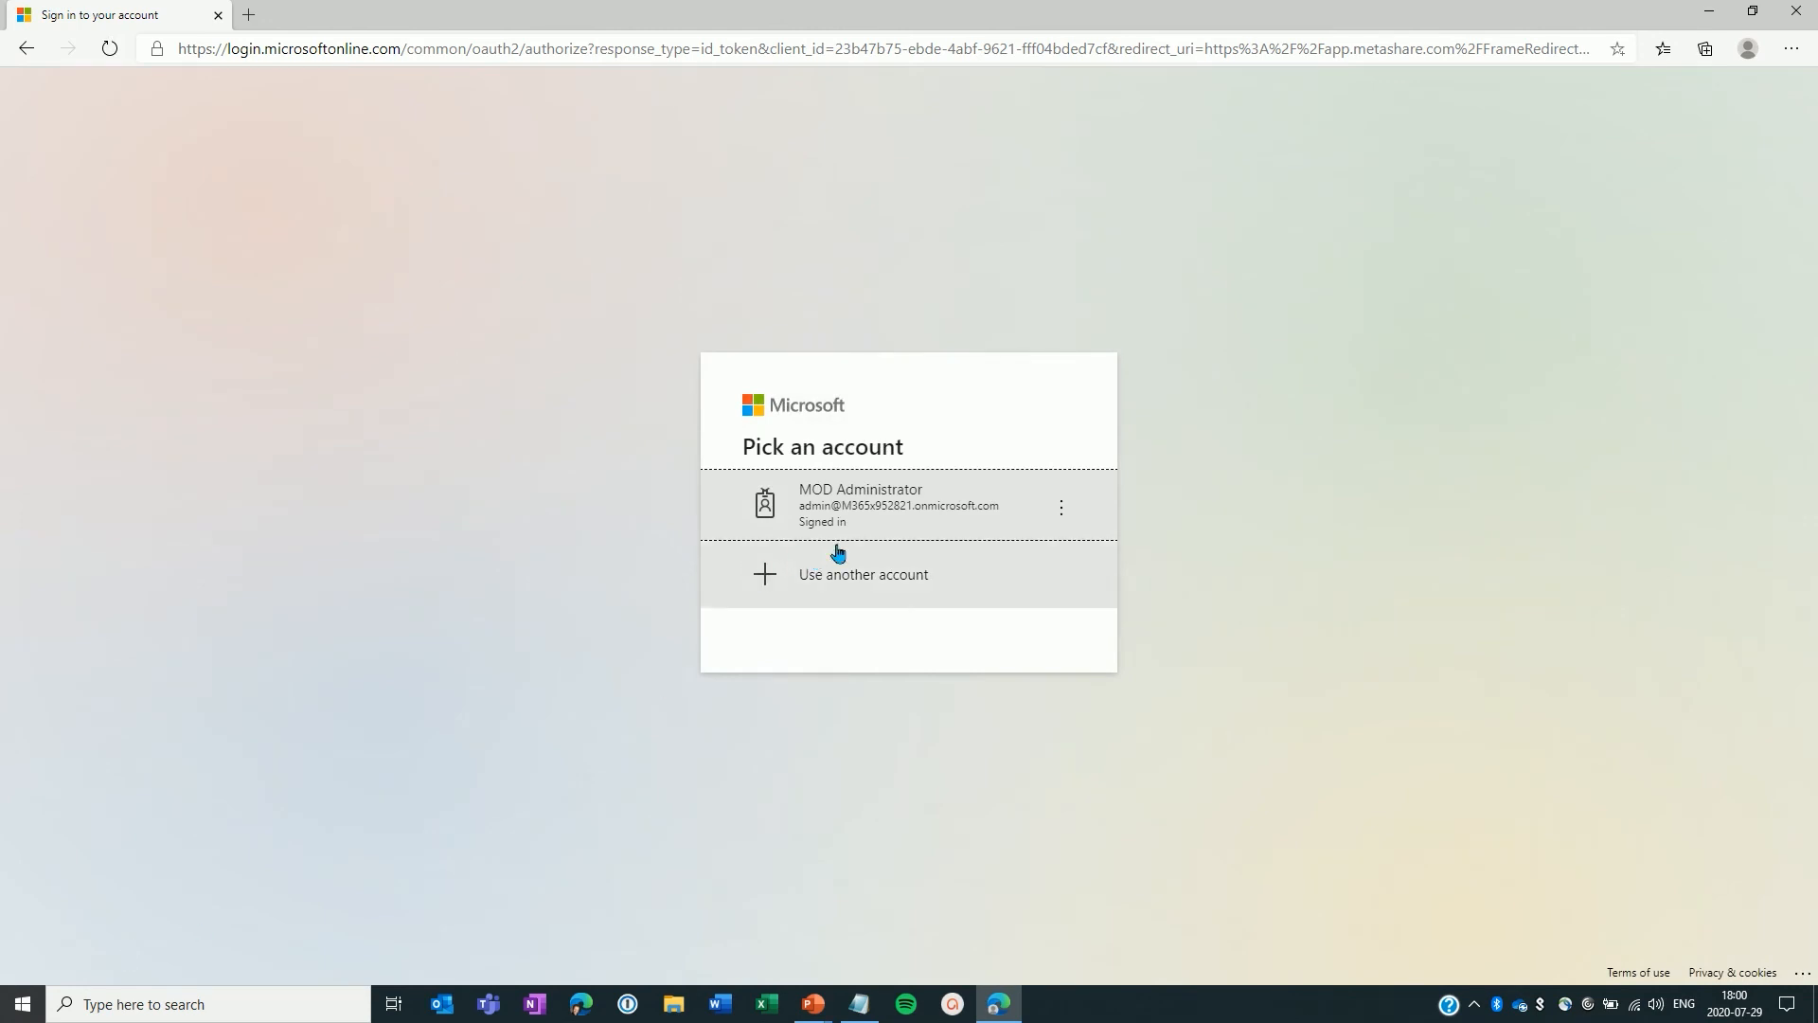
Step: Pick the admin account and accept MetaShare's requested permissions for the organization
{"action": "left_click", "coordinate": [917, 500]}
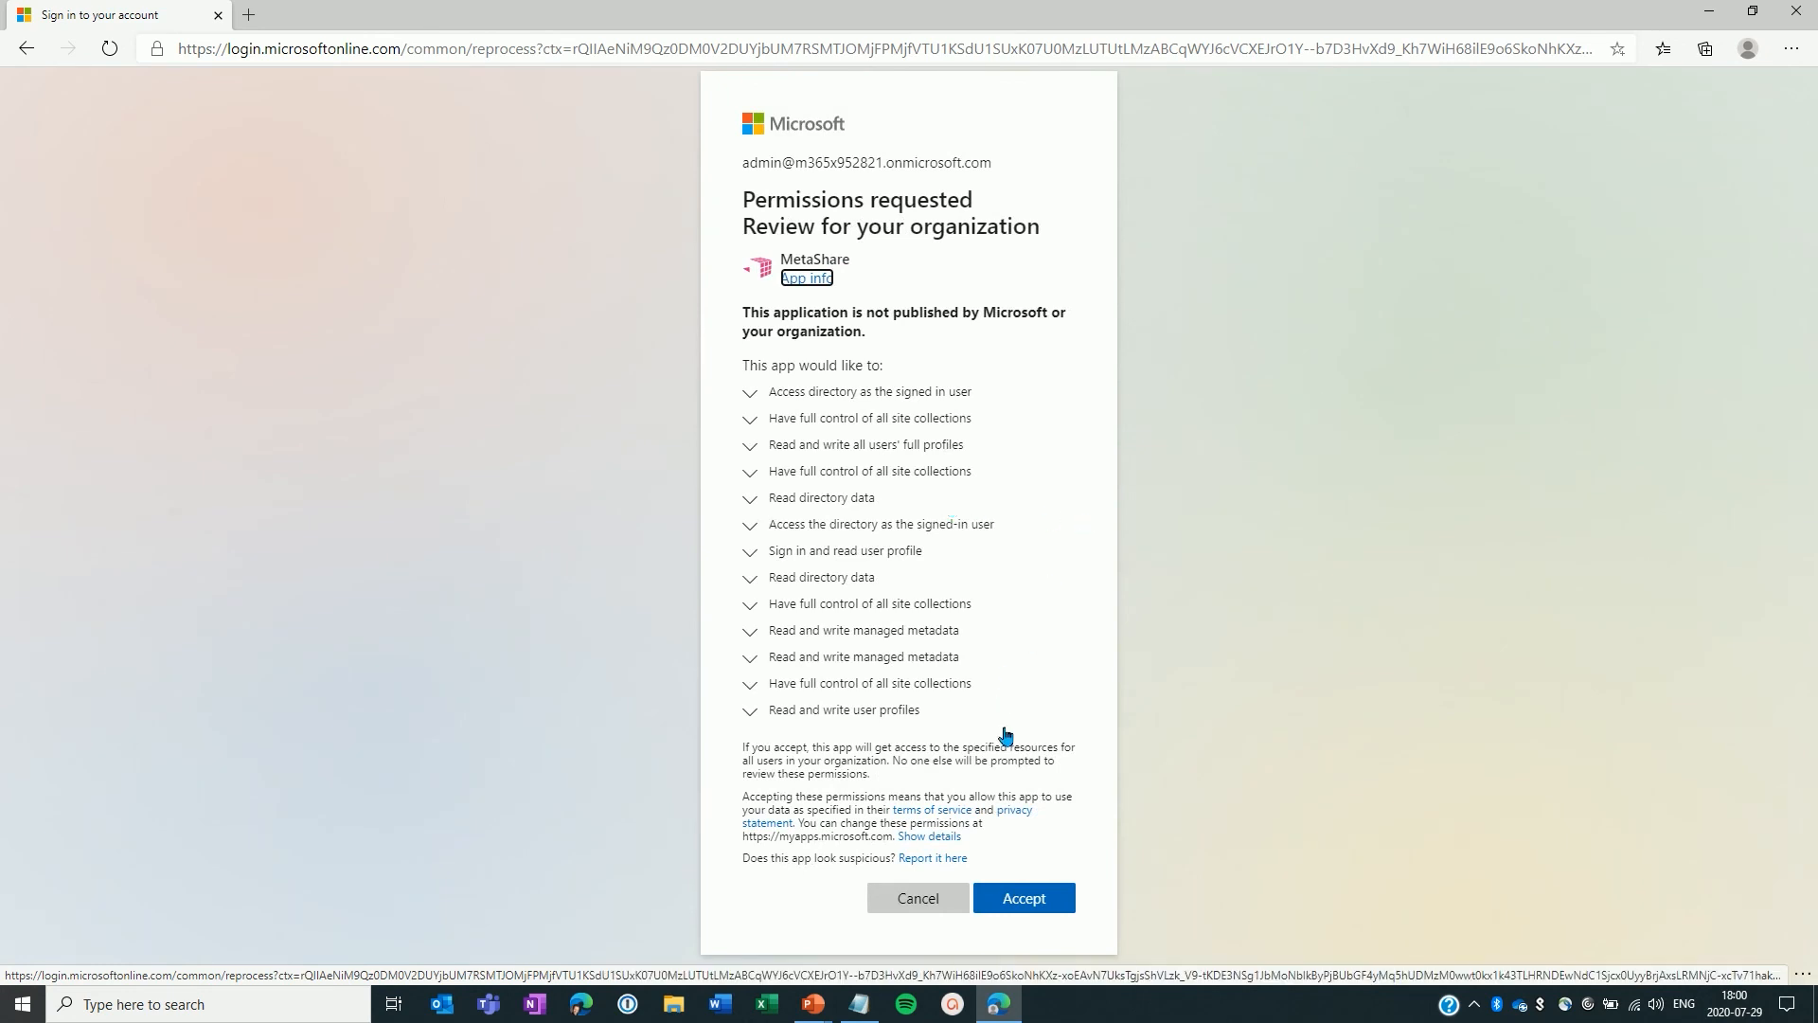
{"action": "left_click", "coordinate": [1022, 914]}
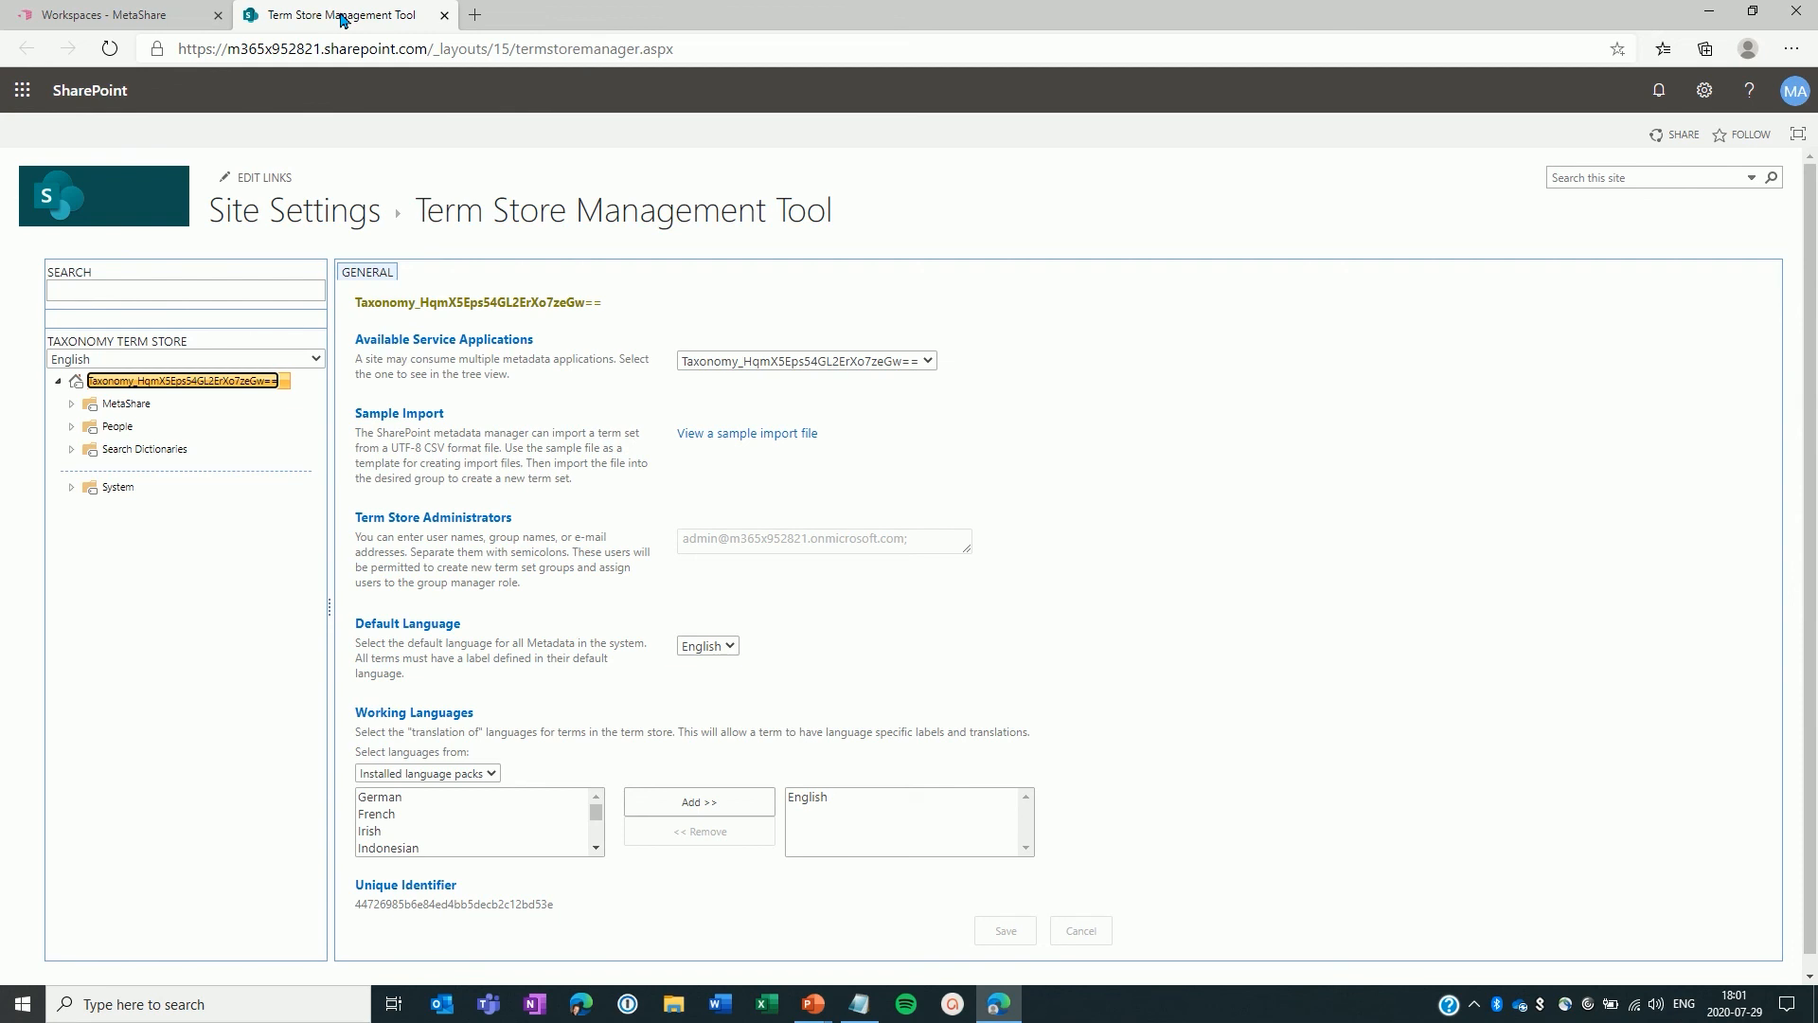
Step: Expand the MetaShare term group and its Area and Document type term sets in the Term Store
{"action": "left_click", "coordinate": [70, 406]}
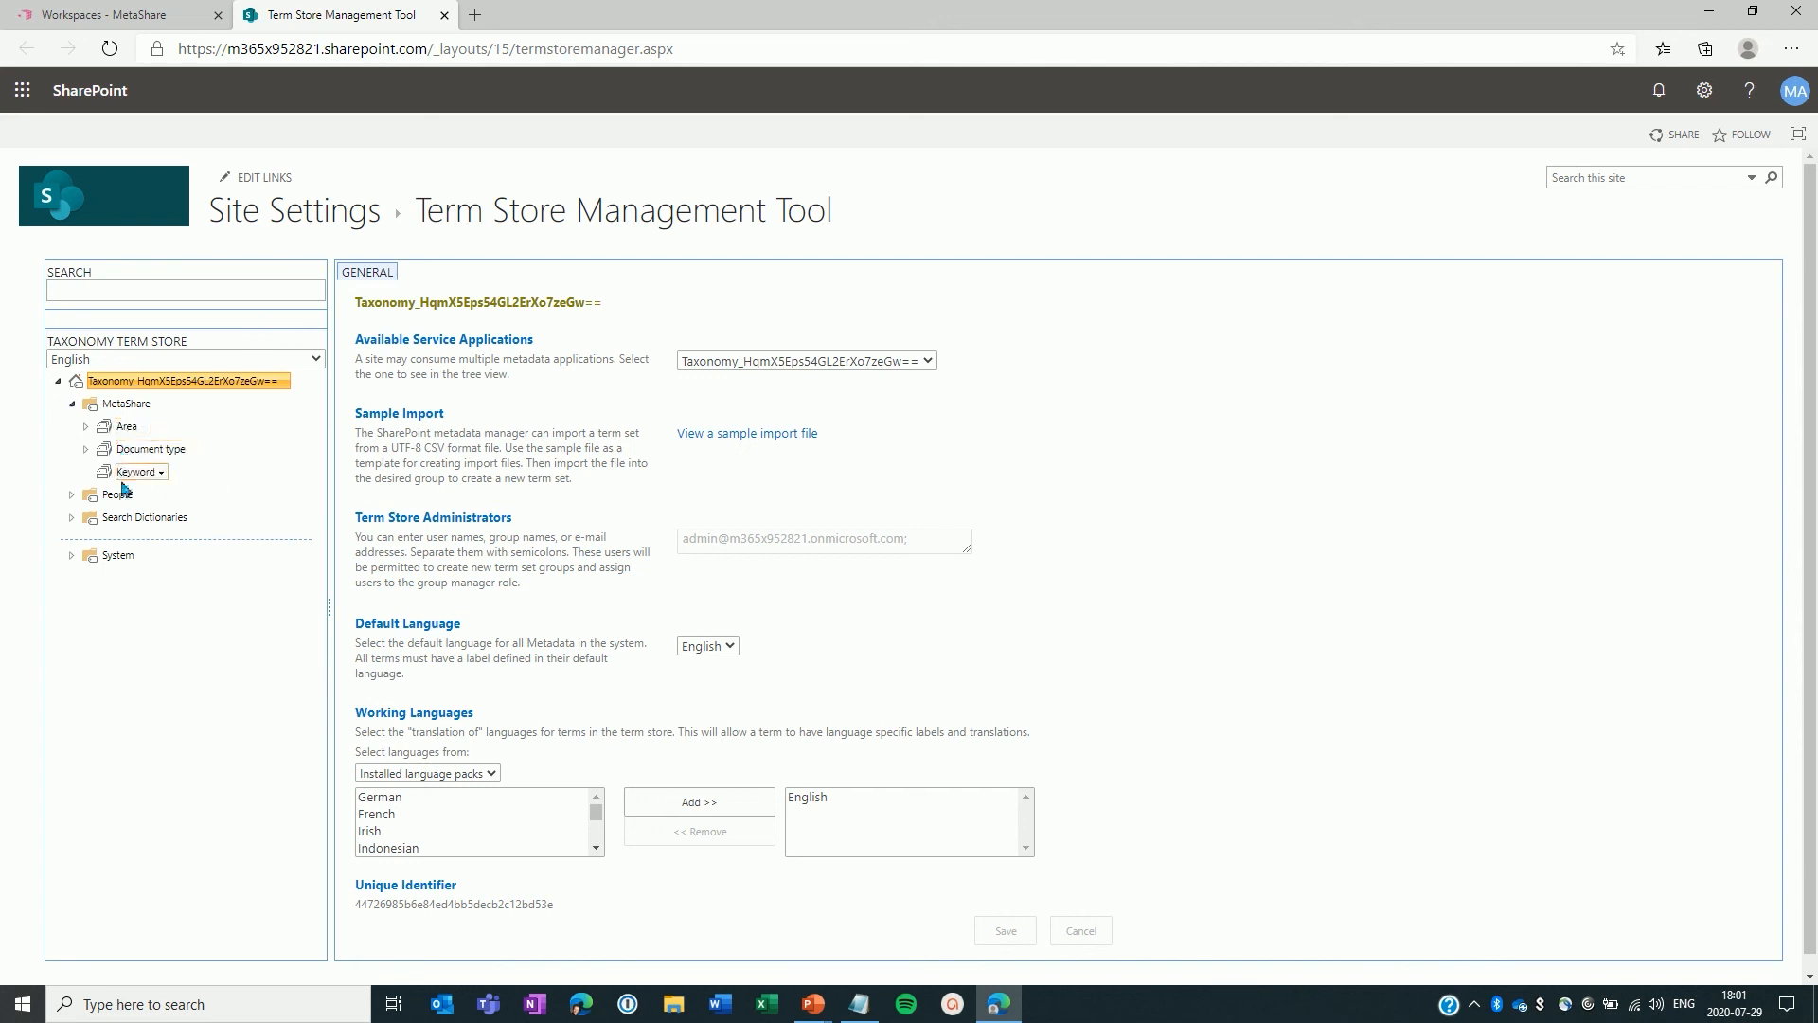
{"action": "left_click", "coordinate": [87, 428]}
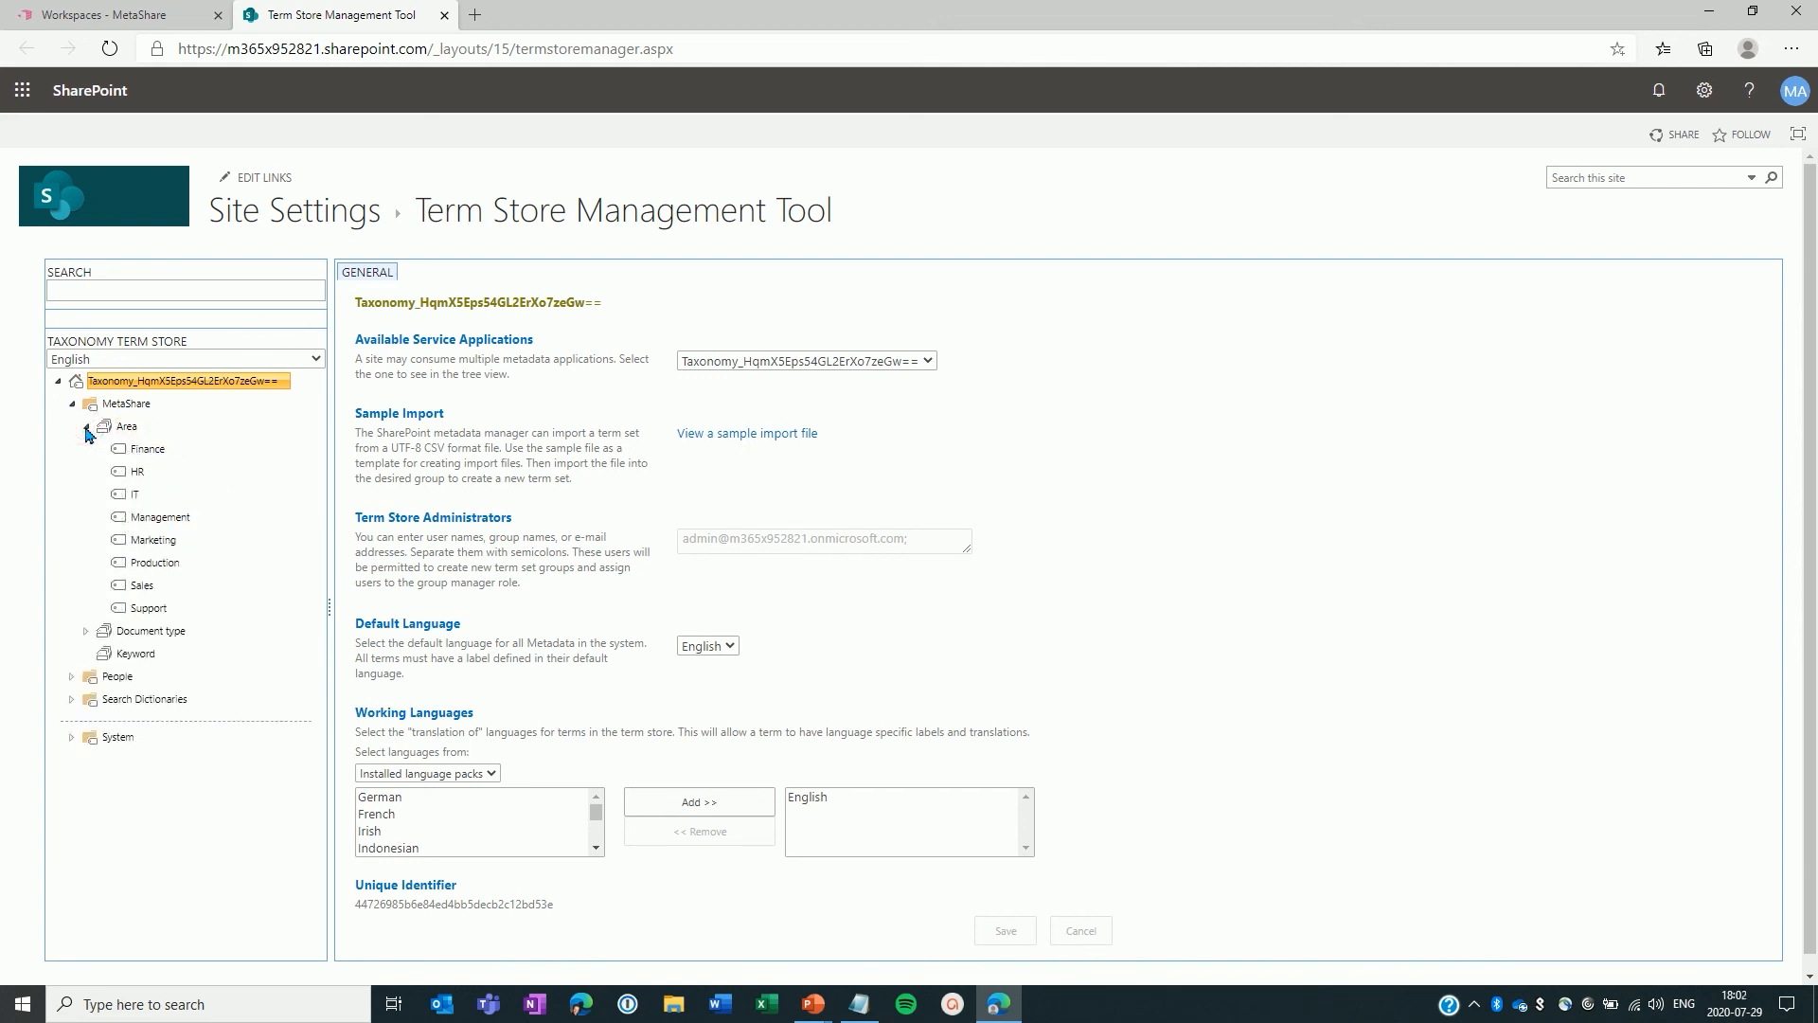
{"action": "left_click", "coordinate": [85, 630]}
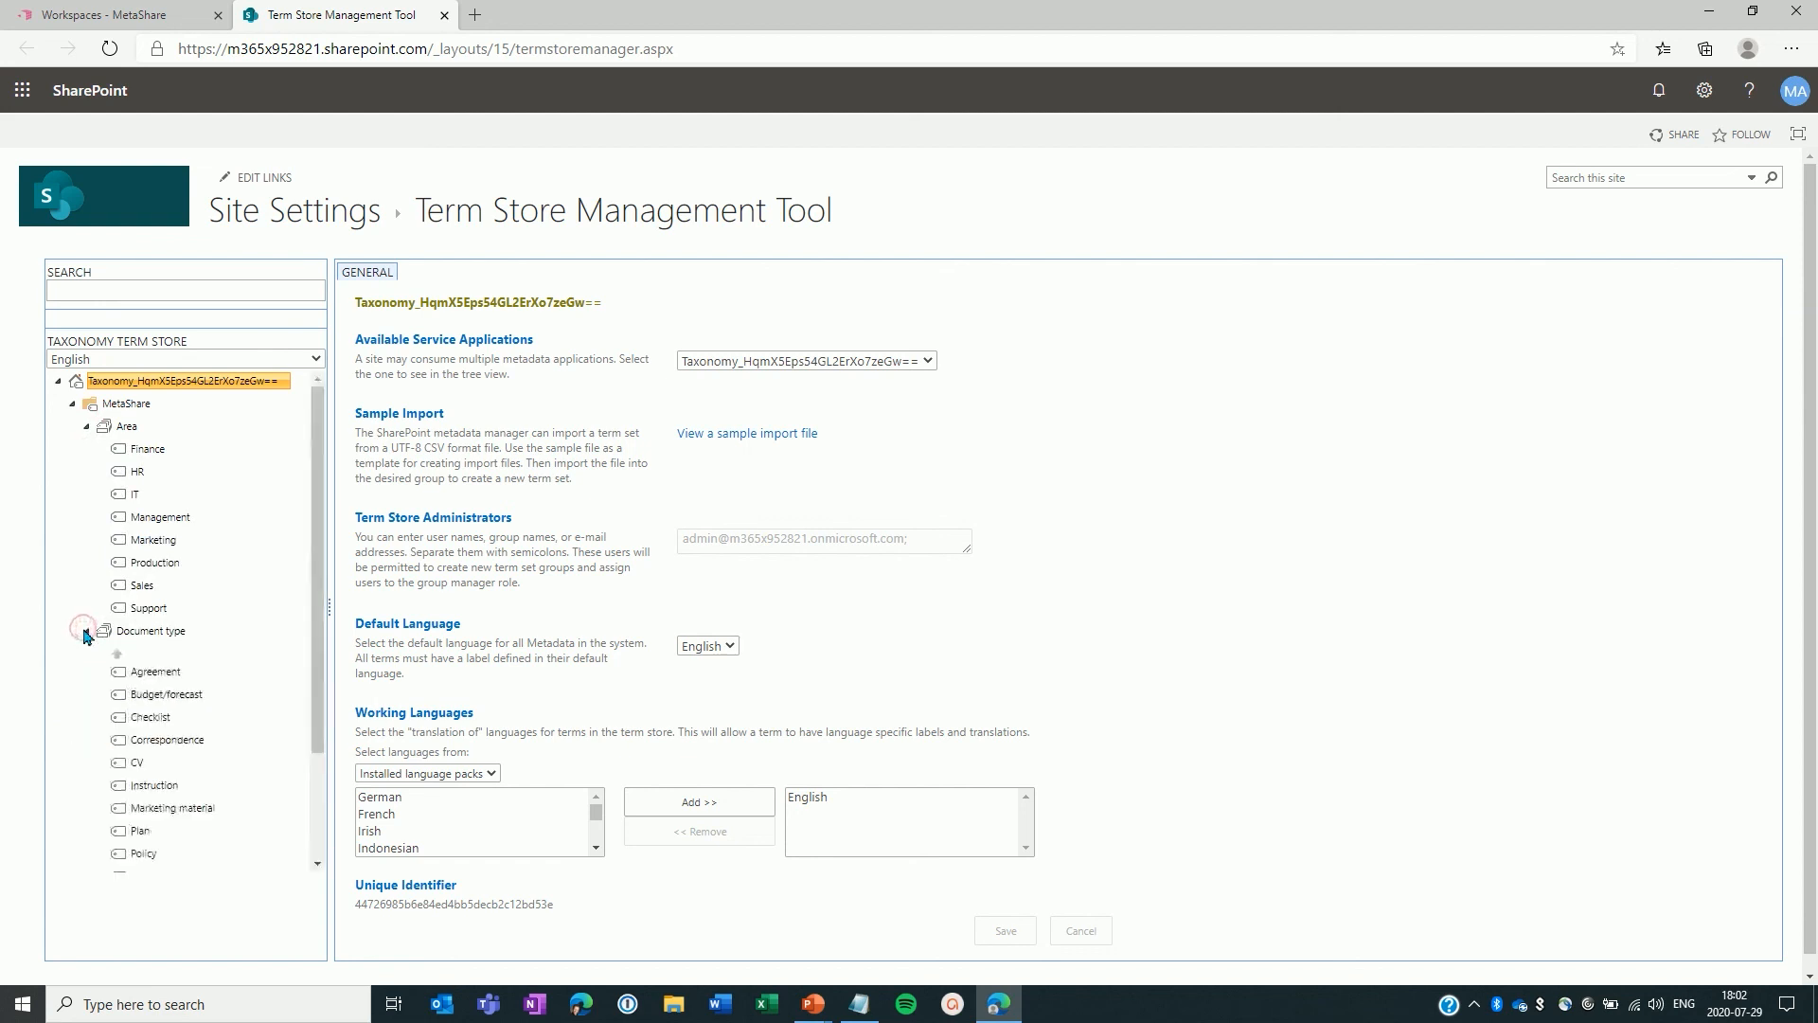